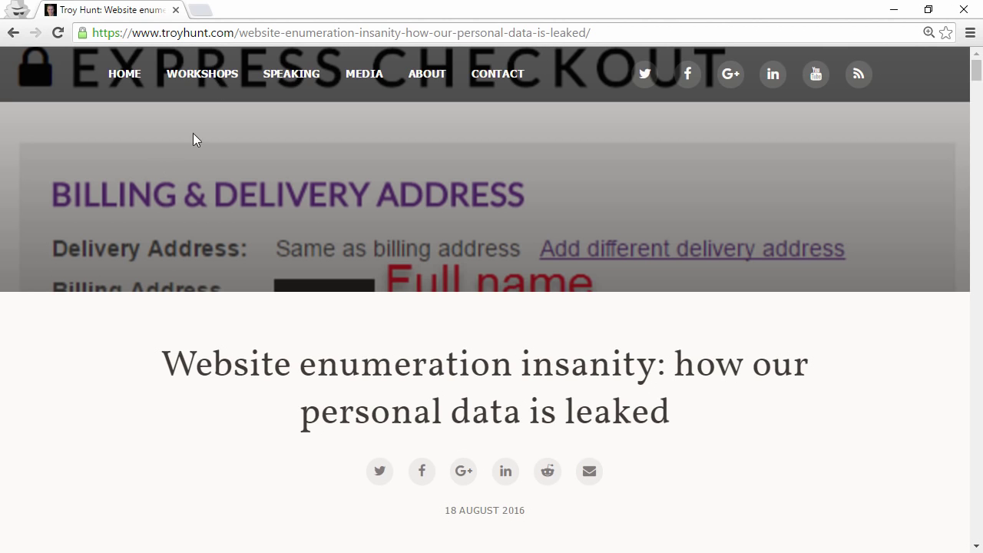
Leave the blog for adultfriendfinder.com using the address-bar suggestion for 'adu'.
click(235, 32)
text(adultfriendfinder.com)
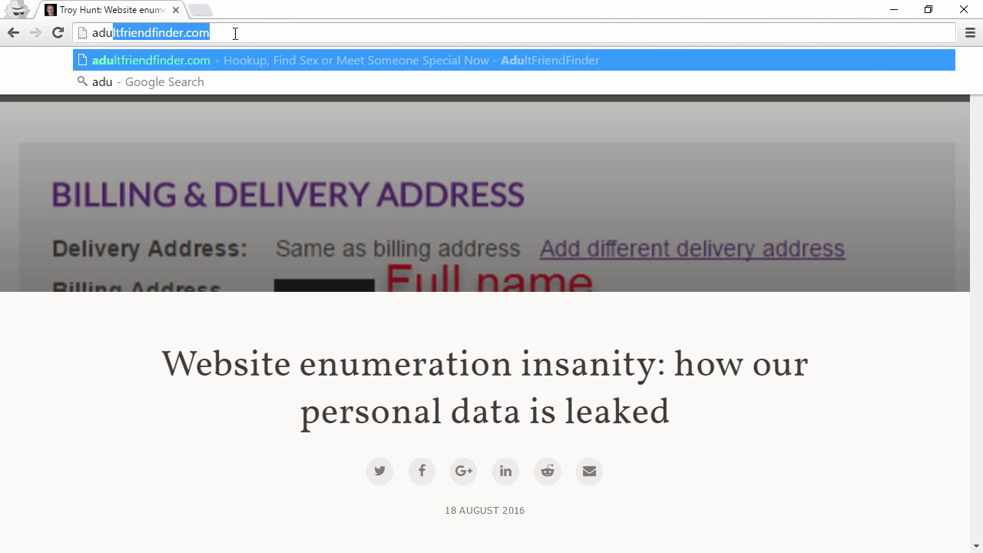
key(Return)
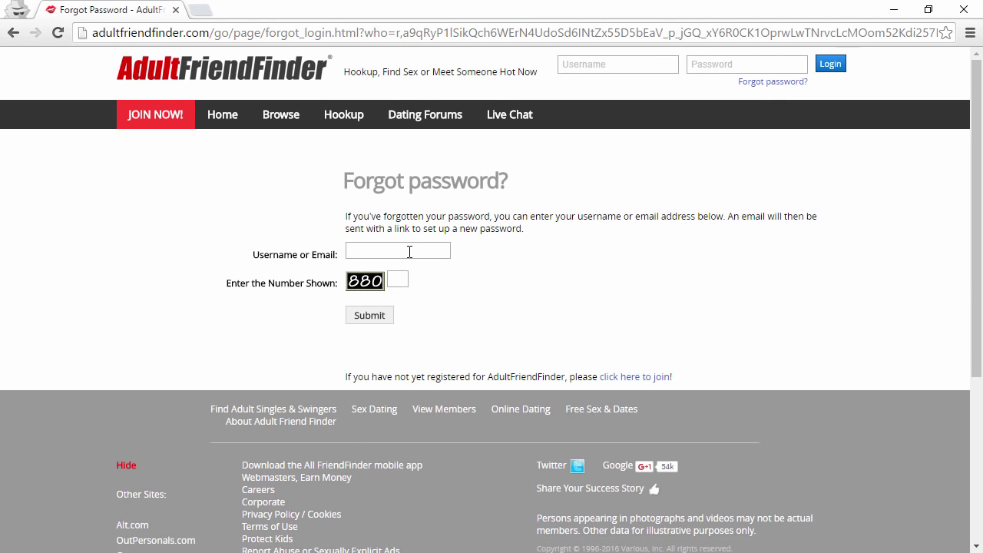
click(410, 252)
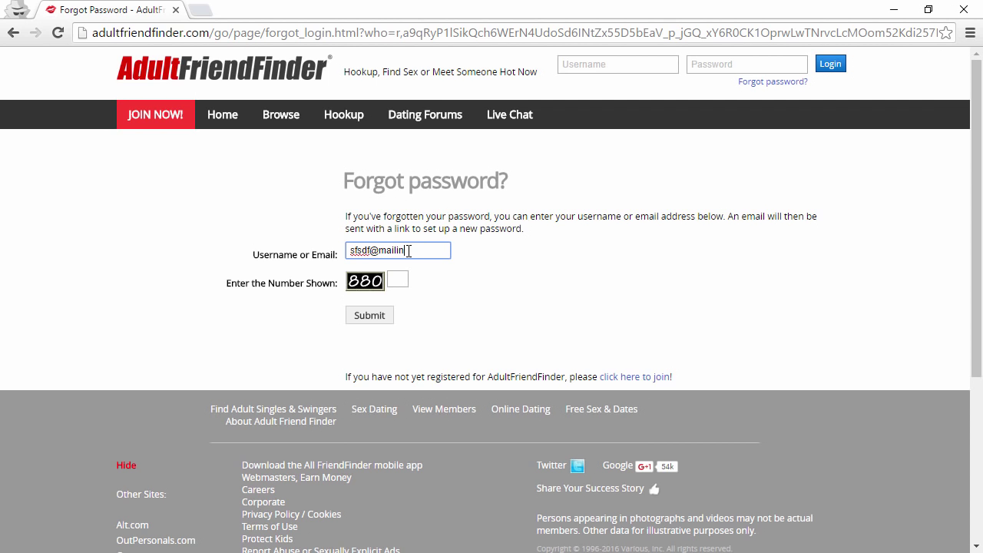
click(399, 279)
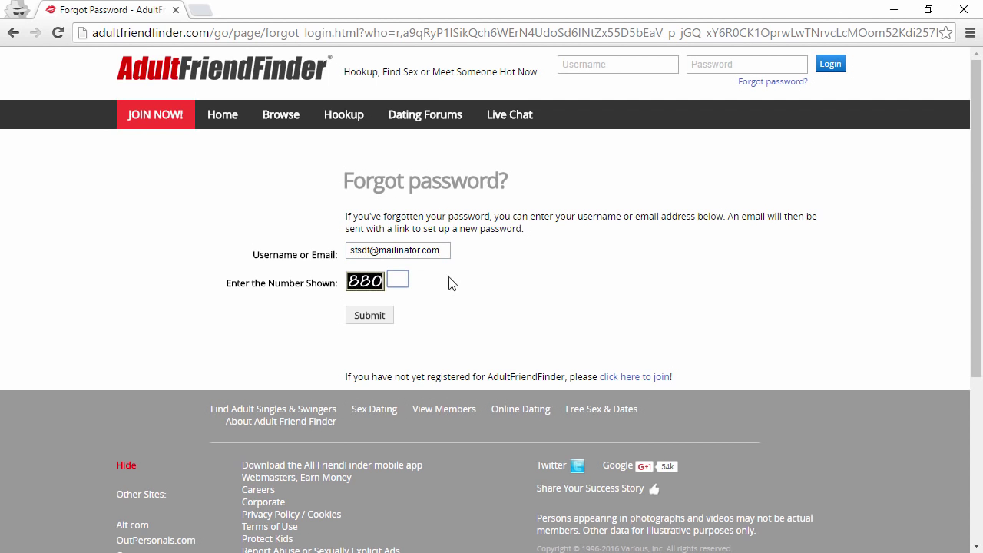
text(880)
click(376, 319)
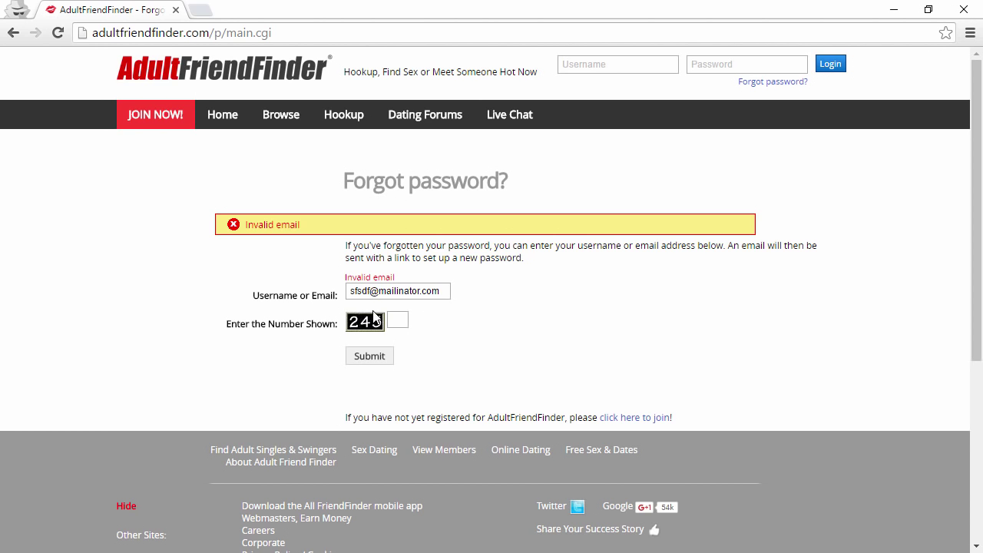
Change the address to the demo account's email, copy it, and resubmit with captcha 245.
drag(370, 291, 207, 288)
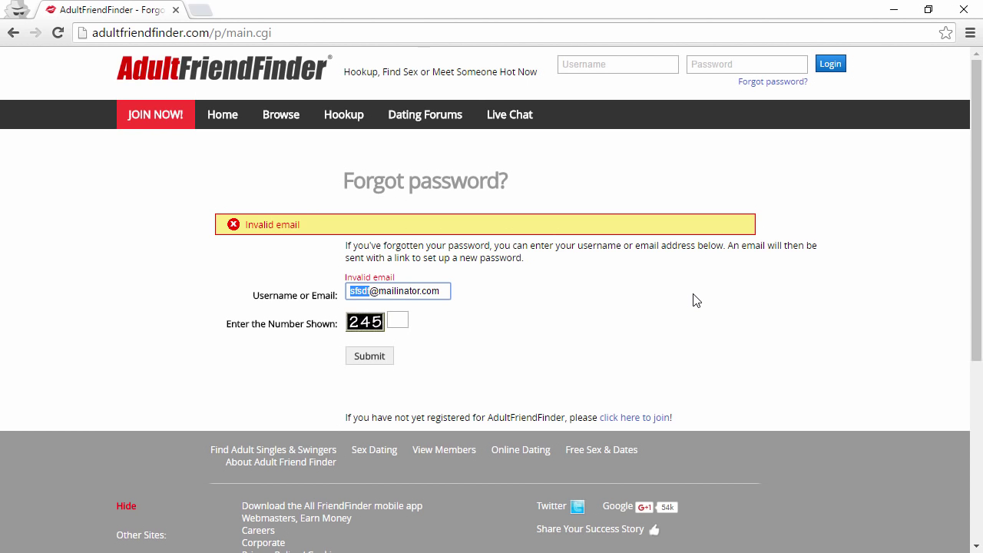
key(Right)
text(no)
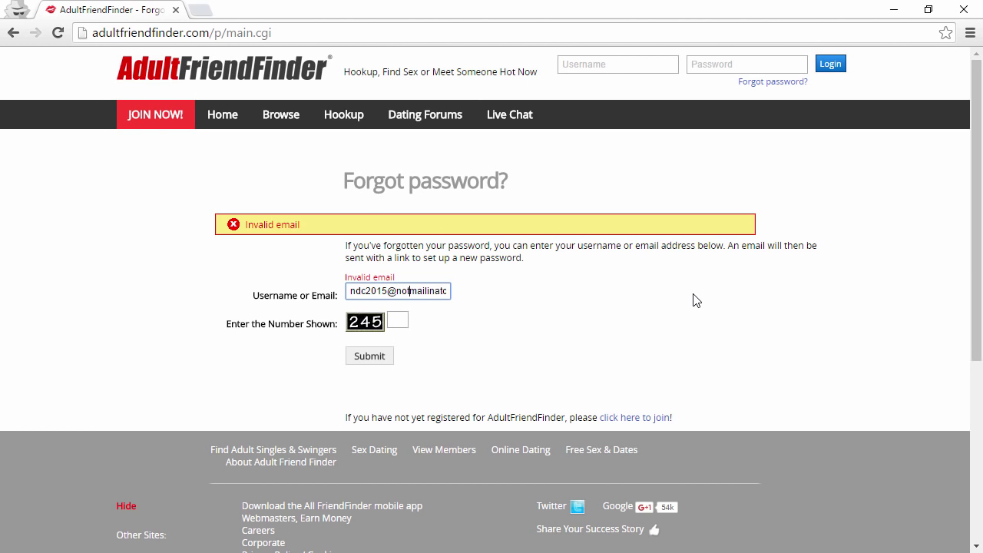
key(ctrl+a)
key(ctrl+c)
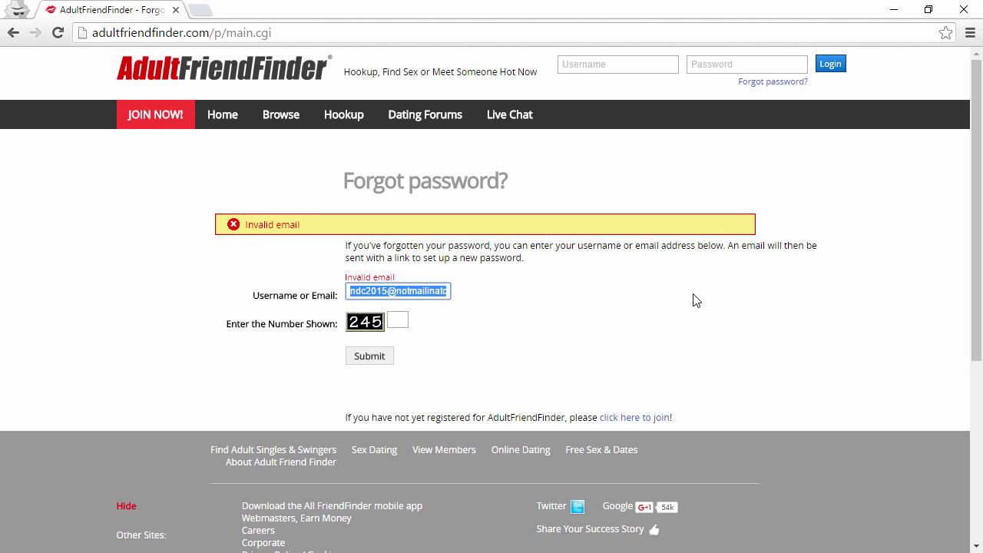
key(Tab)
key(Tab)
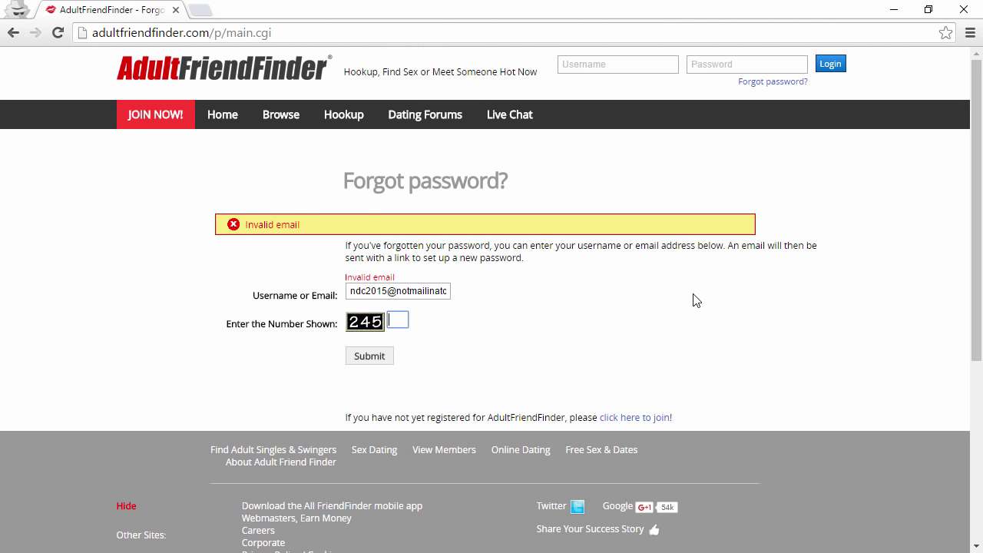
text(245)
key(Return)
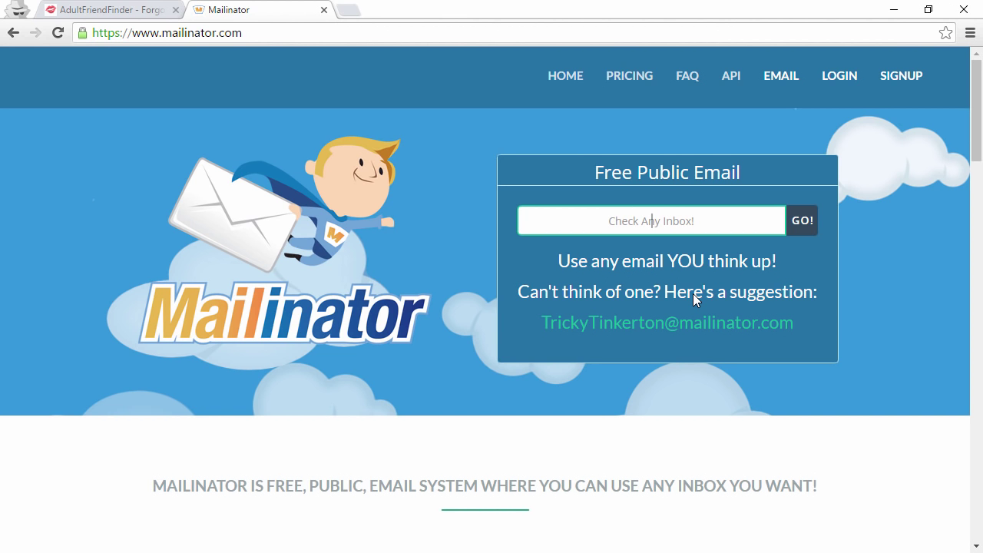
scroll(693, 299, down, 8)
drag(848, 265, 730, 265)
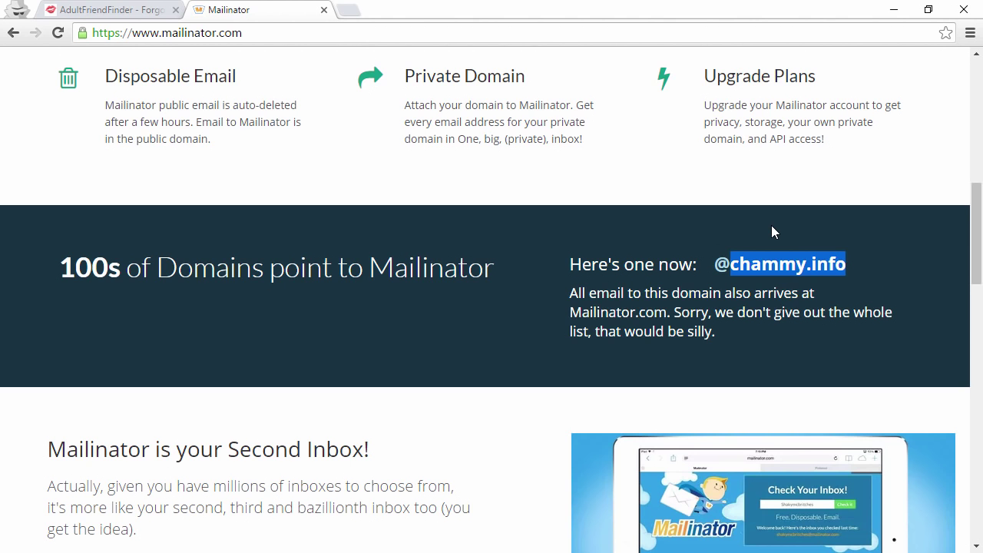
scroll(772, 230, up, 8)
click(672, 221)
key(ctrl+v)
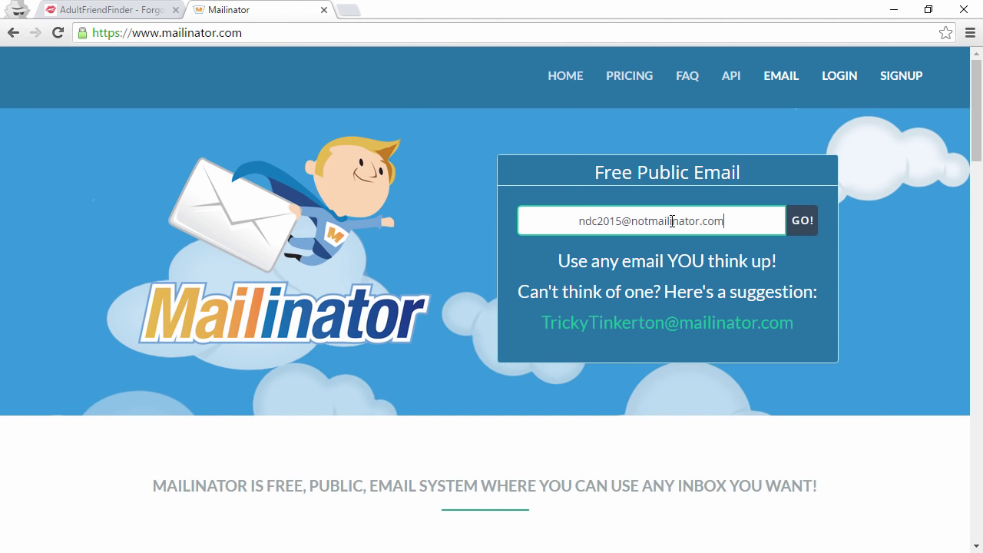
key(Return)
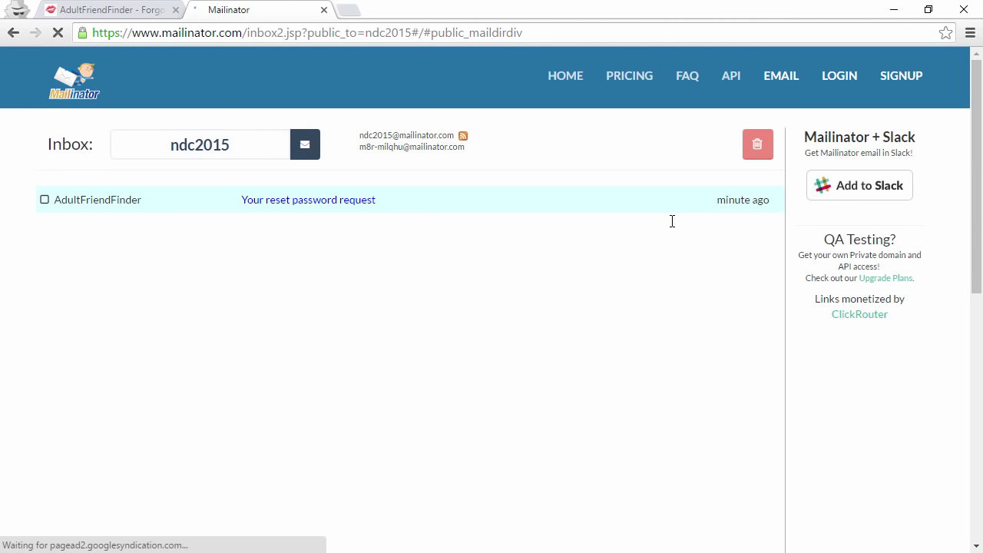
Open 'Your reset password request' and highlight the sentence about another member's mistake.
click(412, 206)
scroll(413, 205, down, 2)
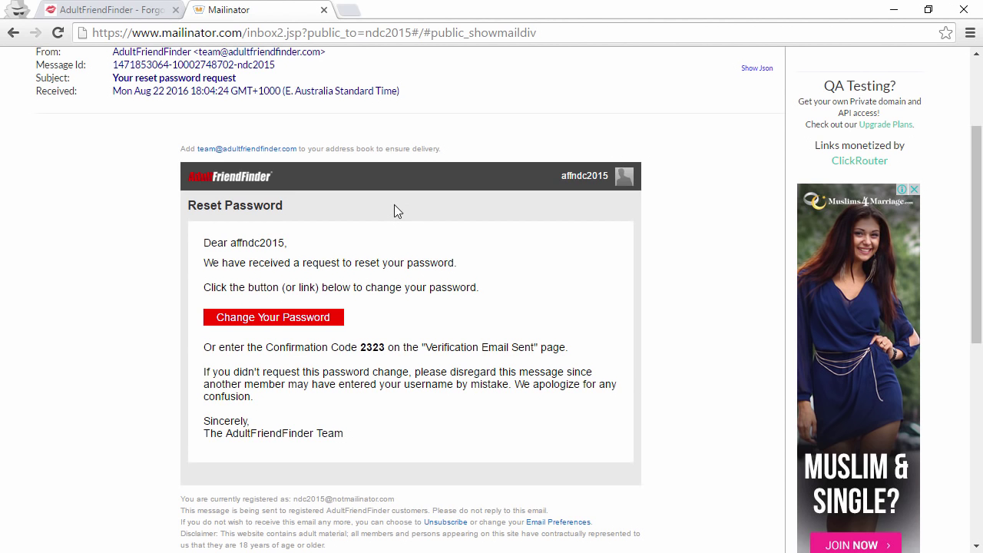
click(90, 11)
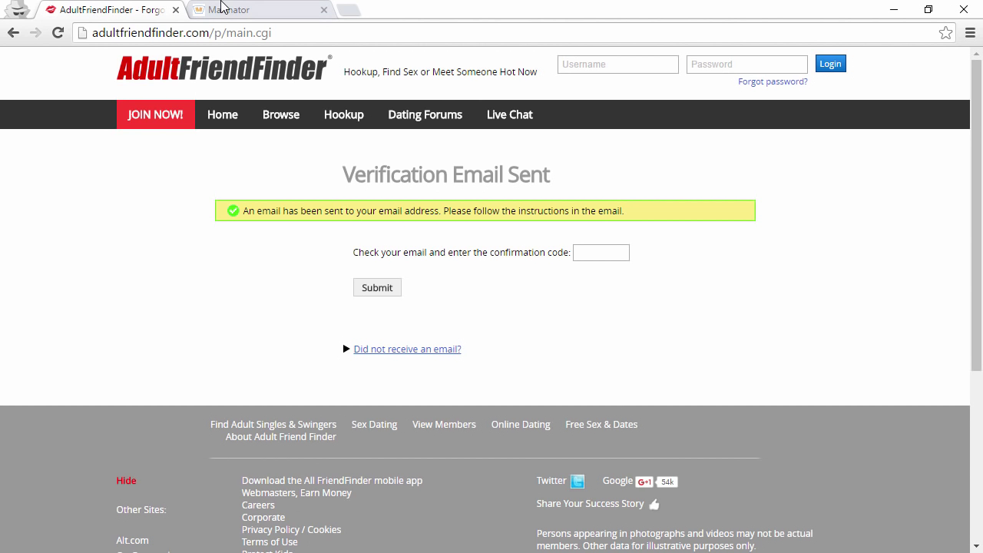
click(221, 7)
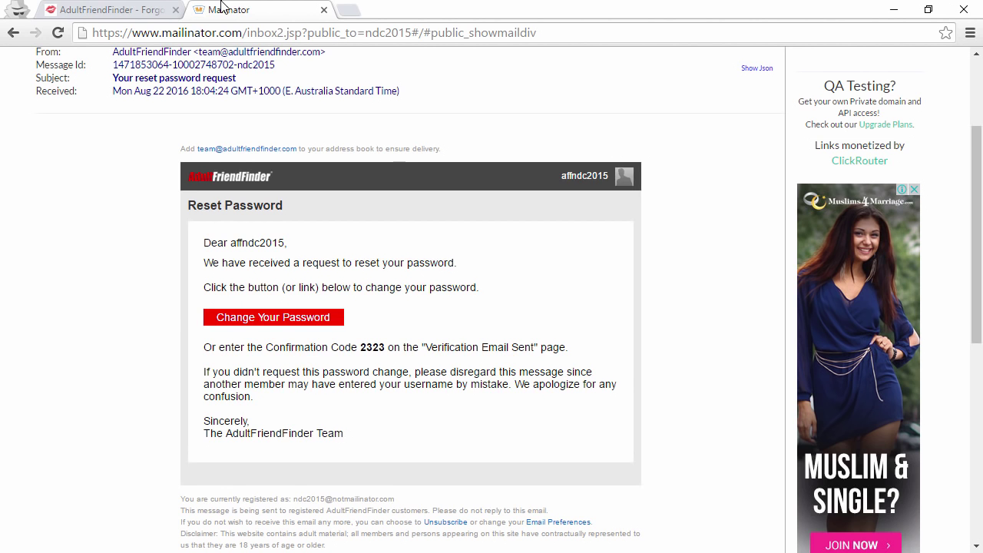
drag(205, 387, 510, 386)
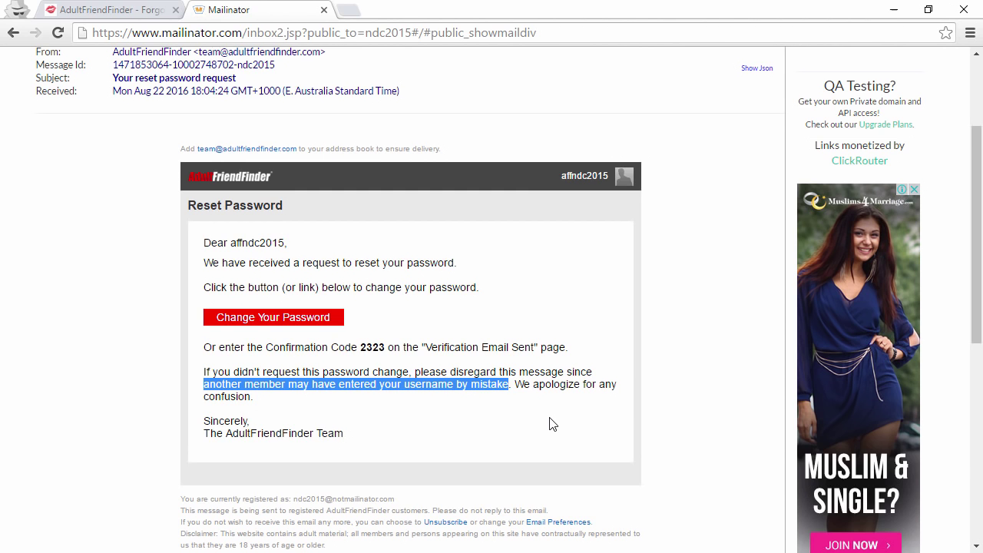
Switch to the AdultFriendFinder tab, then close the Mailinator tab.
click(102, 14)
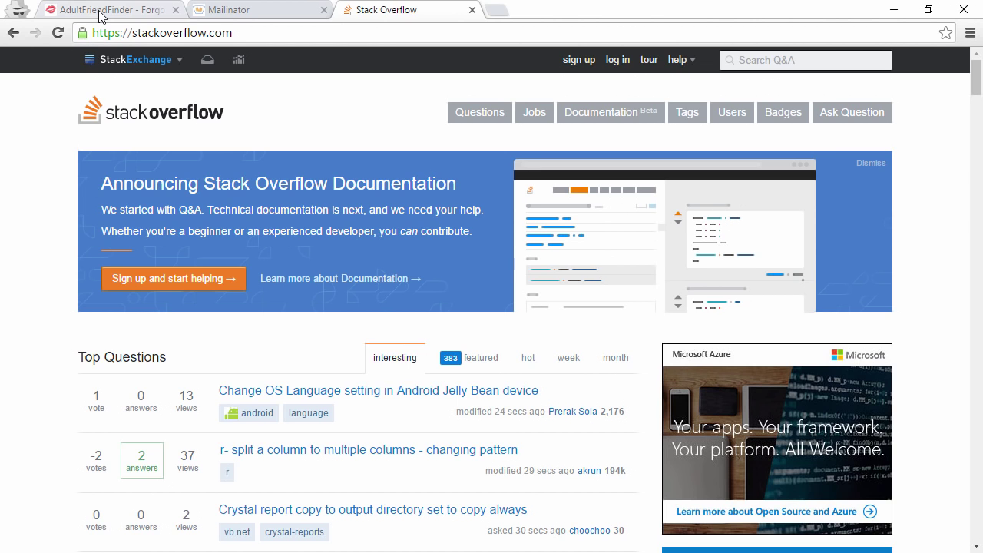
click(175, 10)
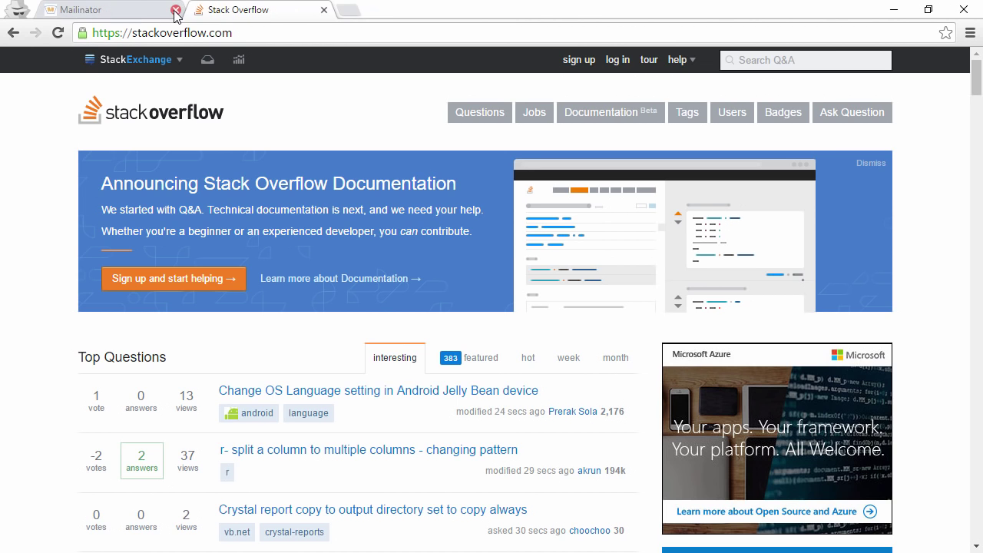
Close the remaining sign-up tab and go to strawberrynet.com via 'straw' in the address bar.
click(175, 10)
click(172, 31)
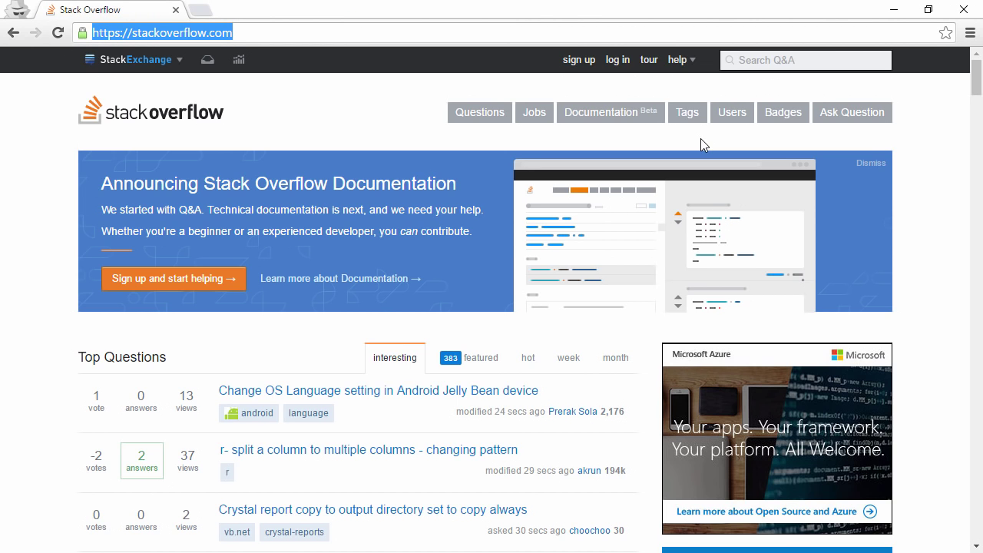
text(st)
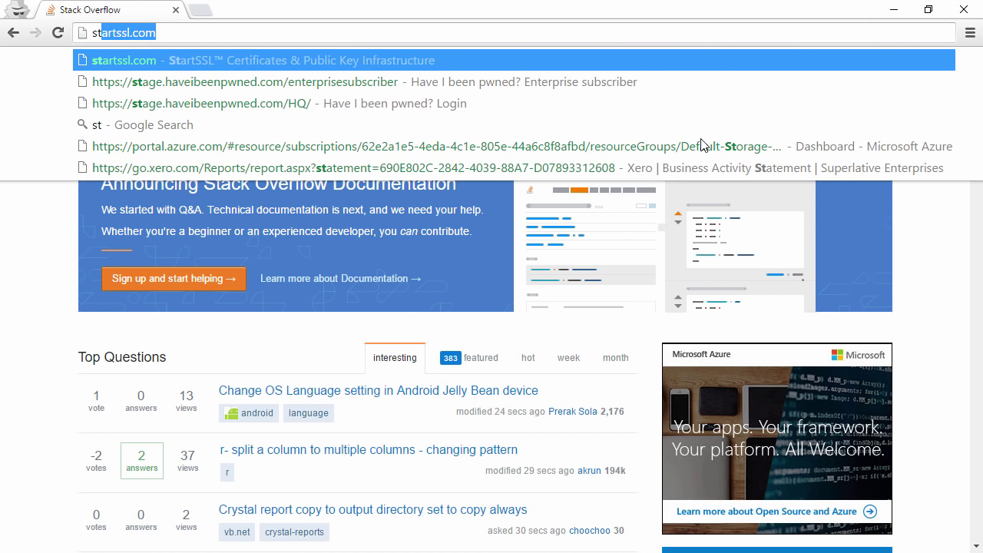
text(raw)
key(Return)
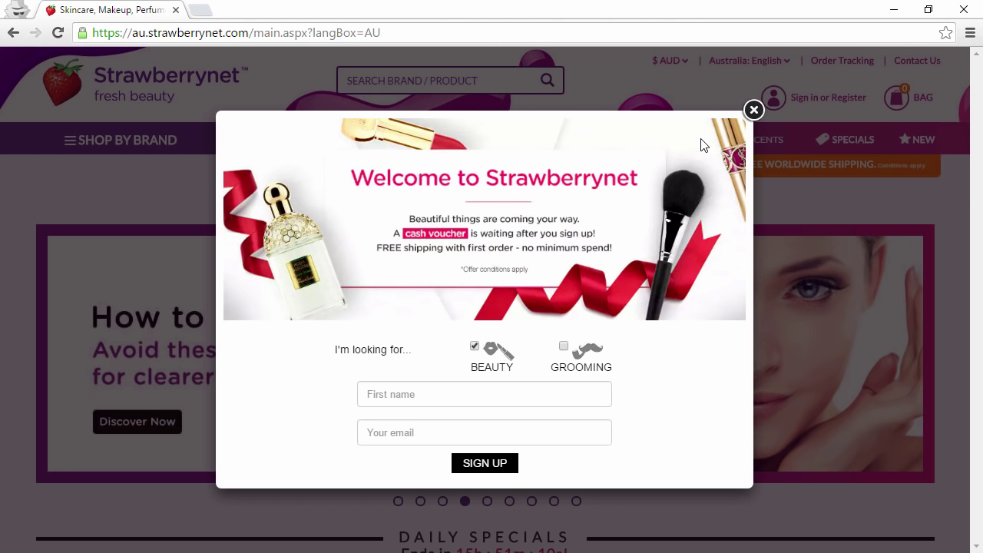
Dismiss the welcome offer, add the Jean Paul Gaultier Kokorico spray to the bag, and check out.
click(750, 118)
scroll(751, 123, down, 5)
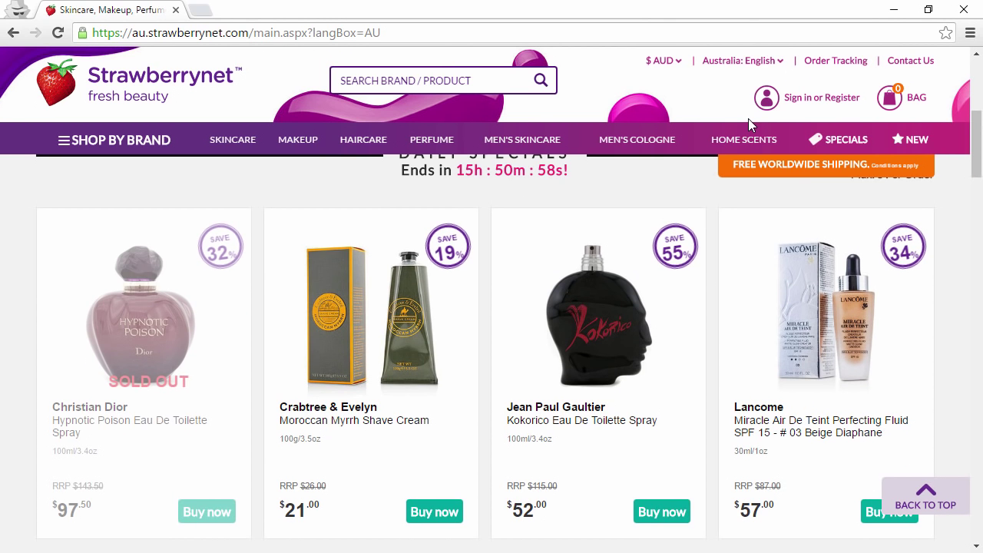
click(662, 512)
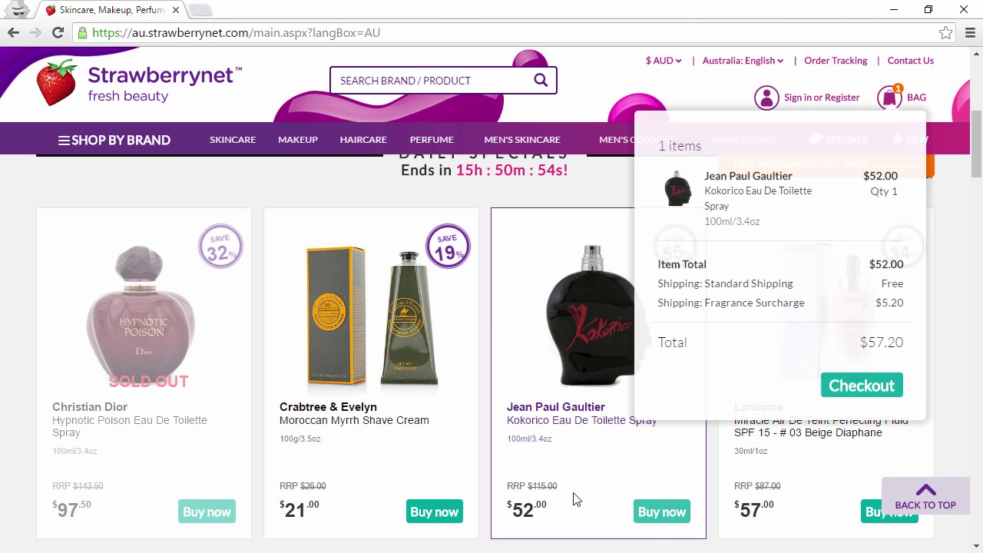
click(848, 387)
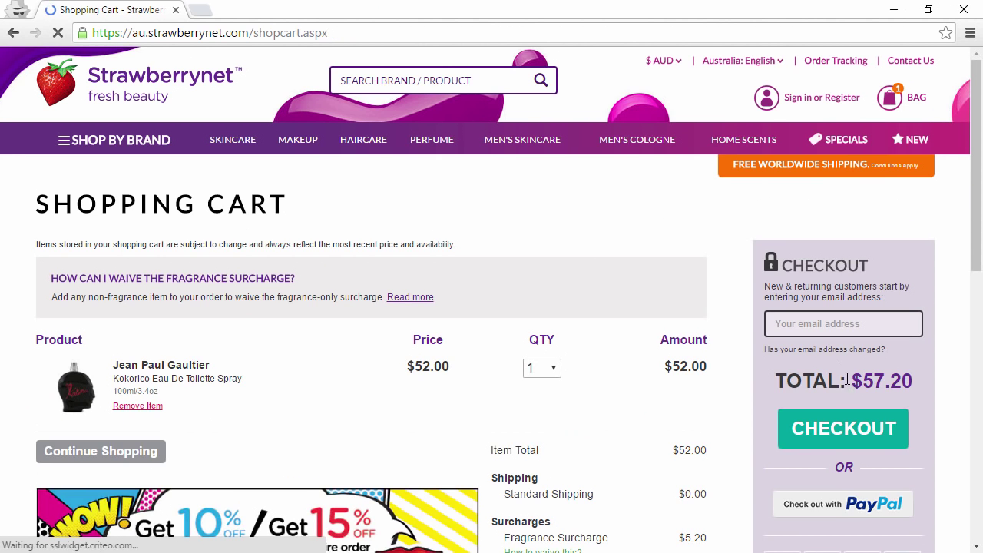
Enter the customer's Gmail address in the checkout email field.
click(831, 323)
scroll(883, 300, down, 1)
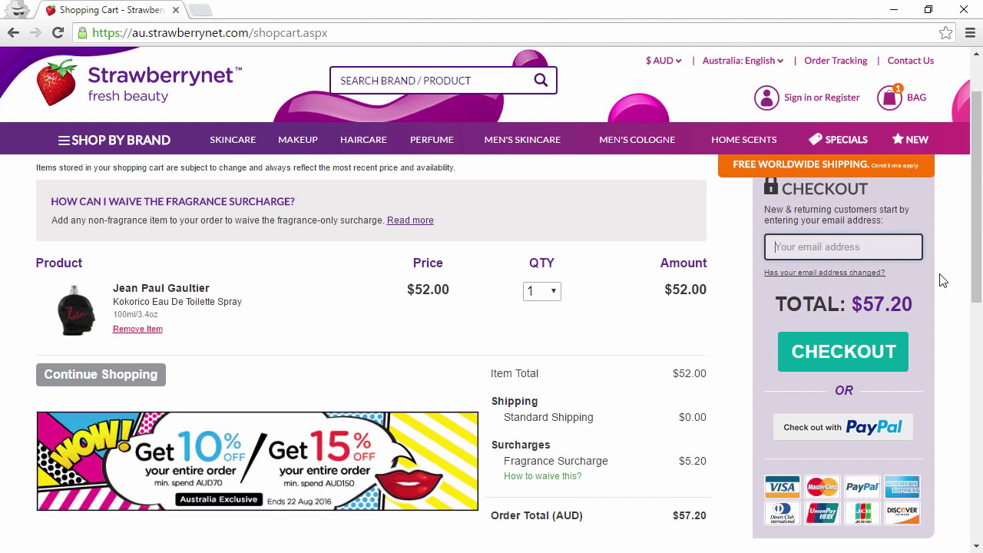
key(ctrl+v)
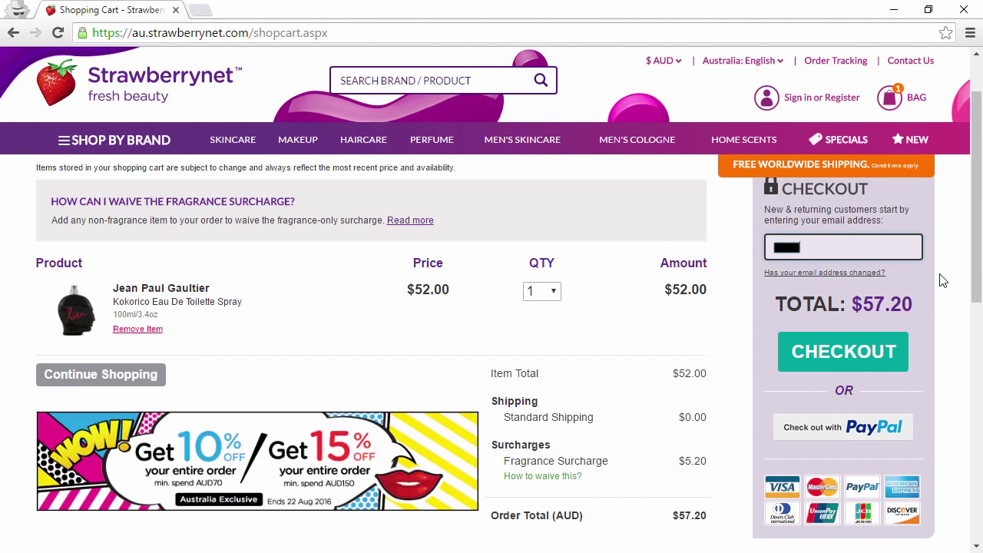
text(@gmail.com)
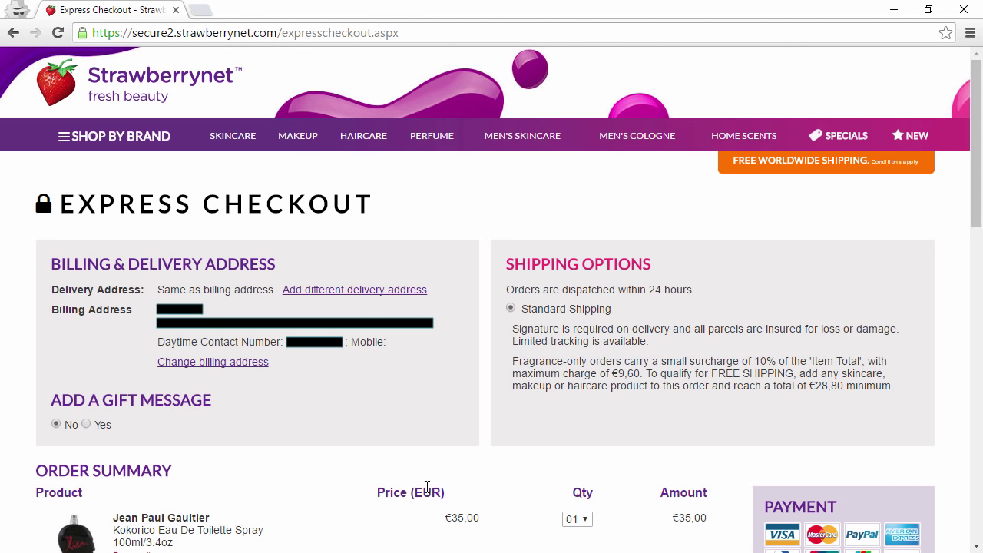
Open troyhunt.com's 'Website enumeration insanity' article in a new tab, skim it, then return to Strawberrynet.
key(ctrl+t)
text(troyhunt.com)
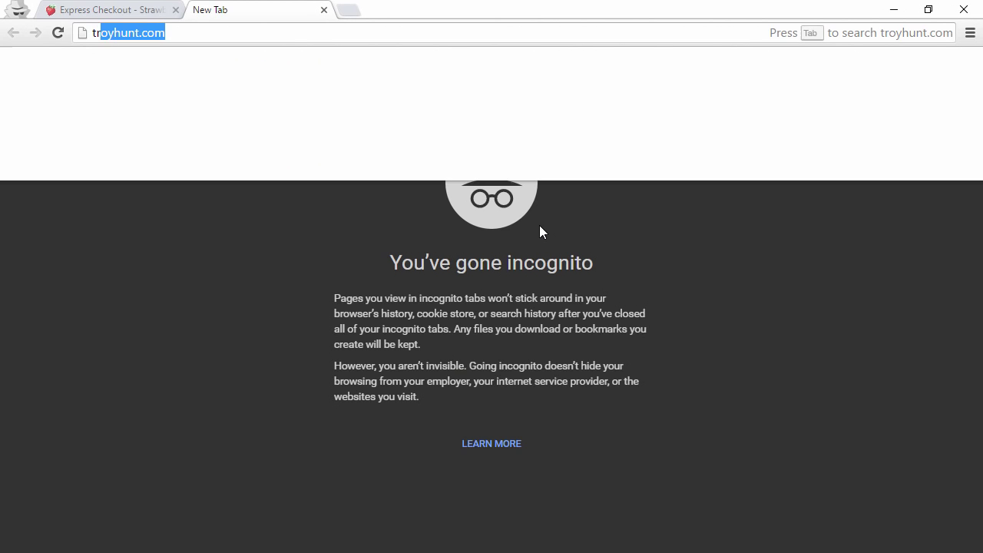
key(Return)
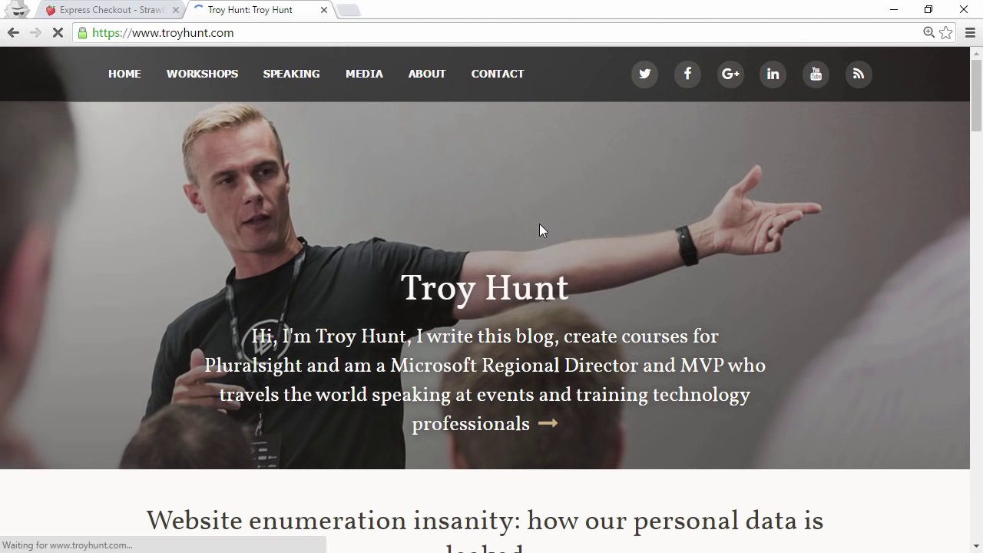
scroll(531, 336, down, 2)
click(477, 369)
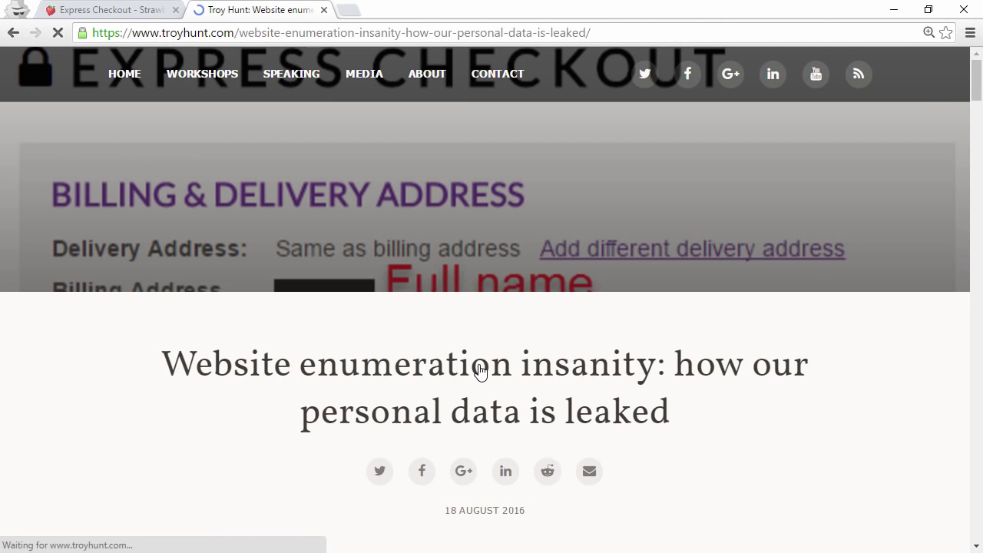
scroll(634, 295, down, 15)
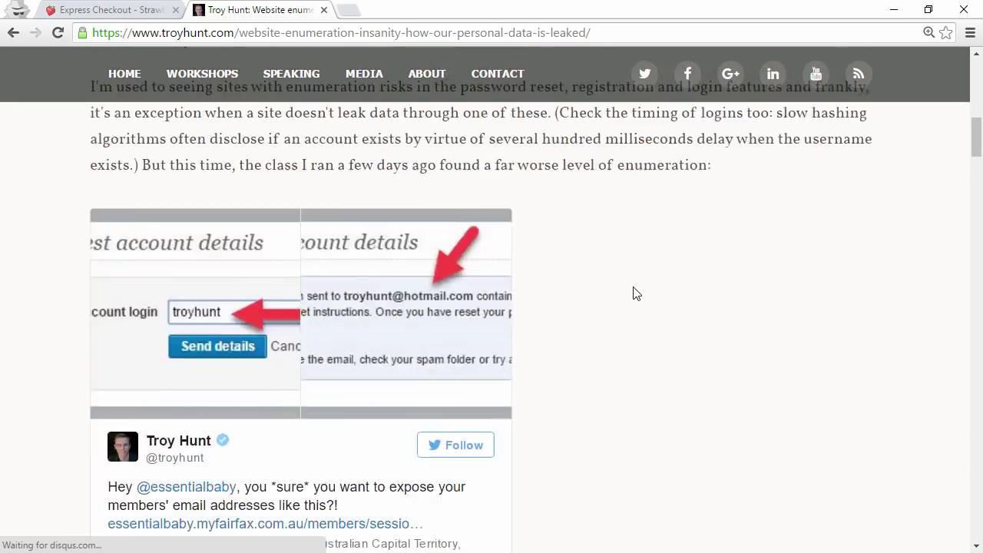
scroll(635, 294, down, 7)
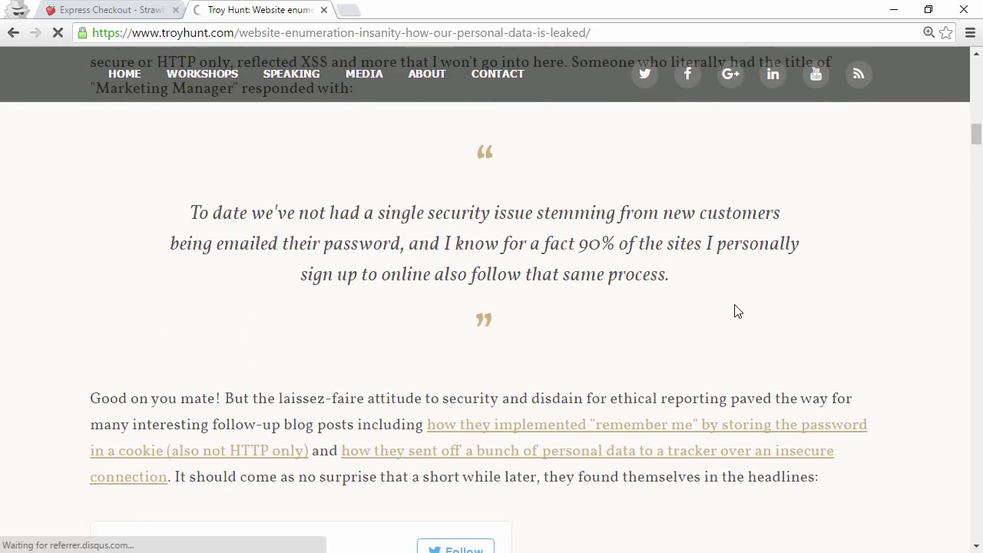
scroll(735, 311, down, 5)
scroll(736, 311, down, 16)
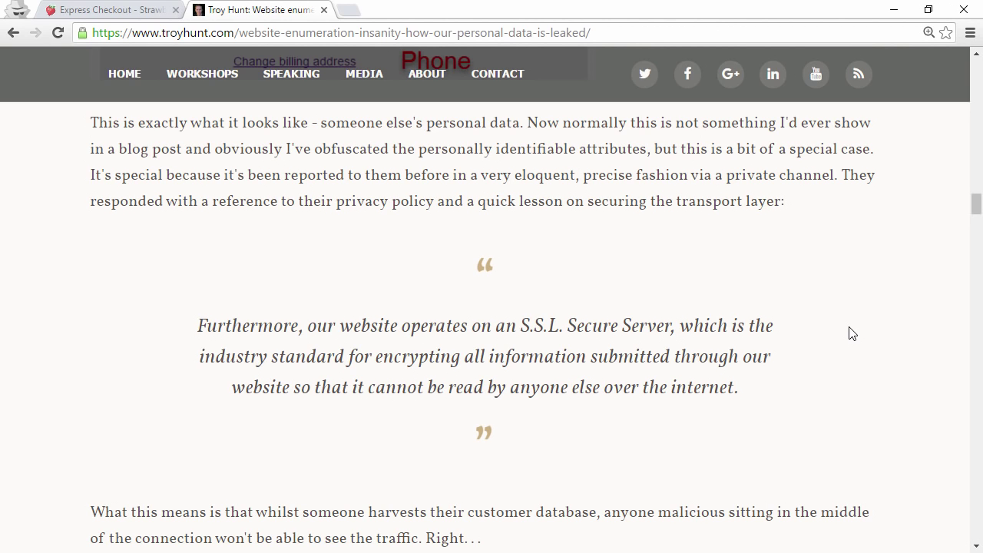
click(117, 8)
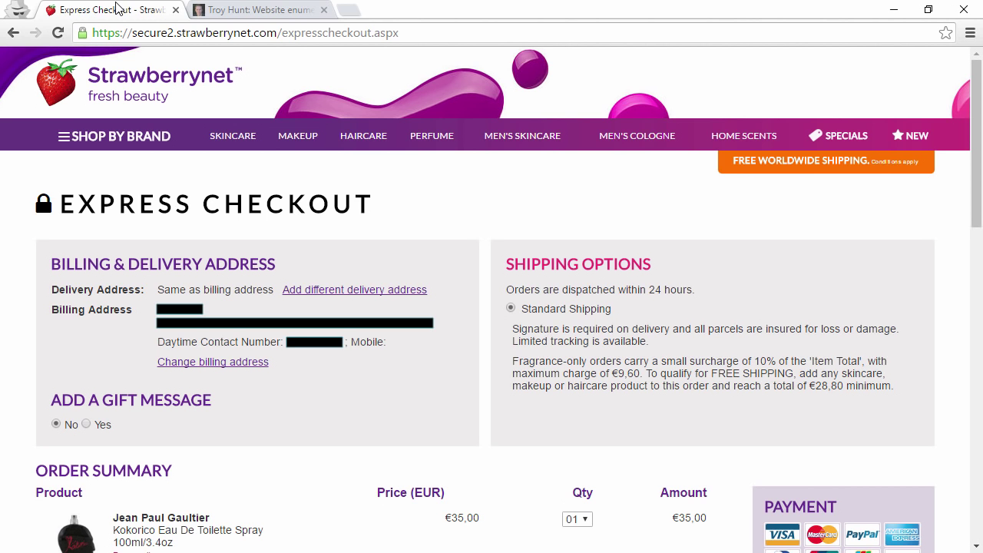
Scroll the Troy Hunt article down to the quoted PCI DSS Level 1 compliance statement.
click(260, 10)
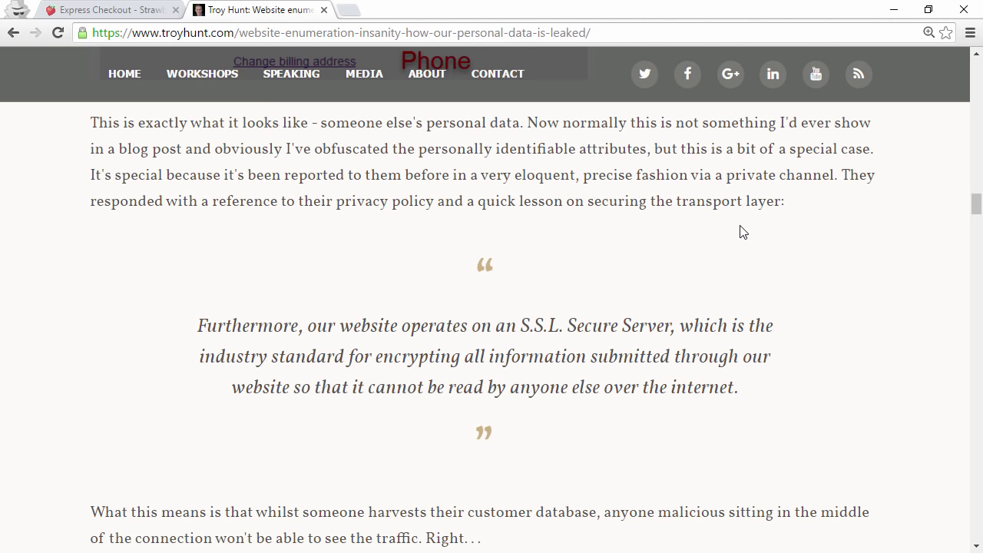
scroll(742, 230, down, 6)
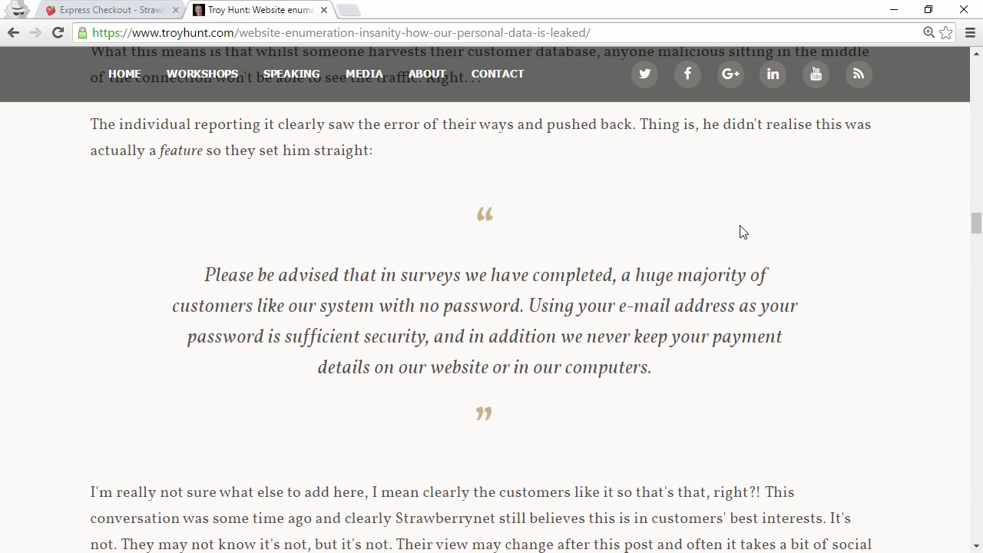
scroll(744, 232, down, 8)
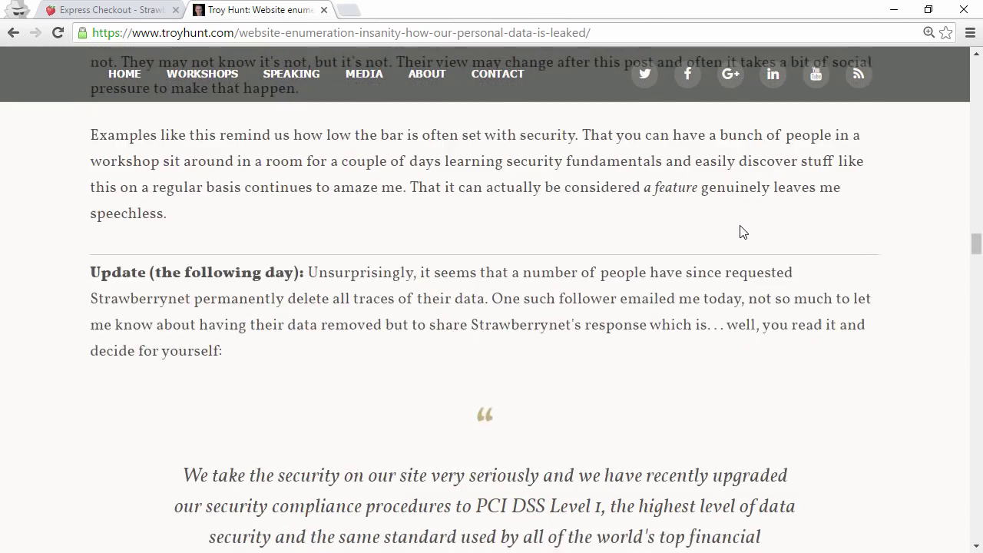
scroll(744, 232, down, 2)
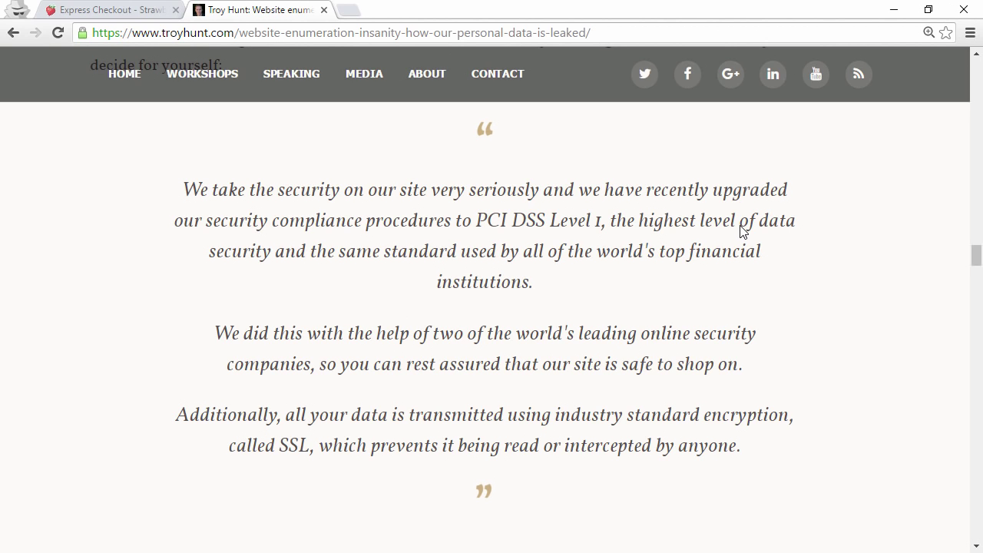
Load entropay.com in a new private tab and go to its forgotten-password page.
click(347, 11)
text(entropay.com)
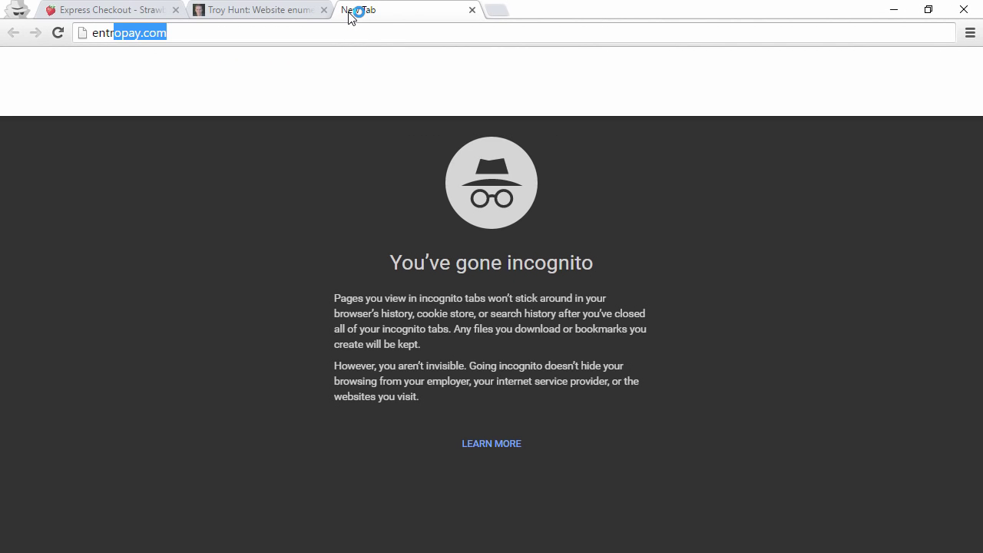
key(Return)
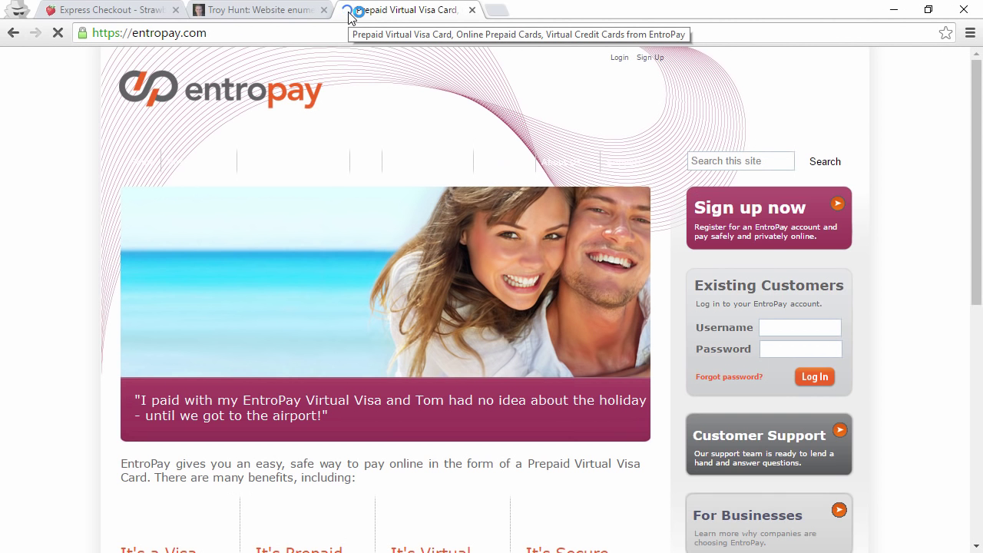
click(733, 378)
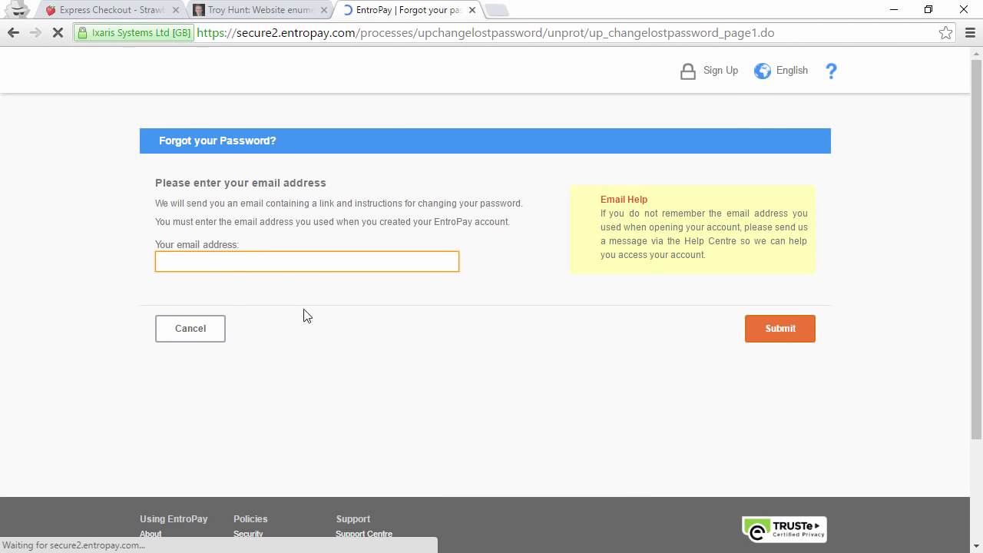
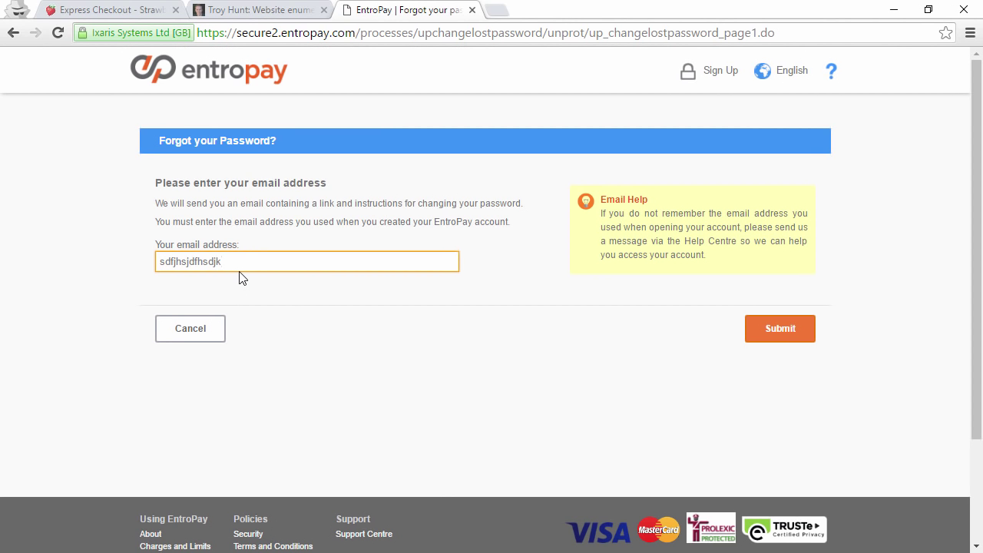
Request a password reset for a throwaway Mailinator email address.
key(ctrl+a)
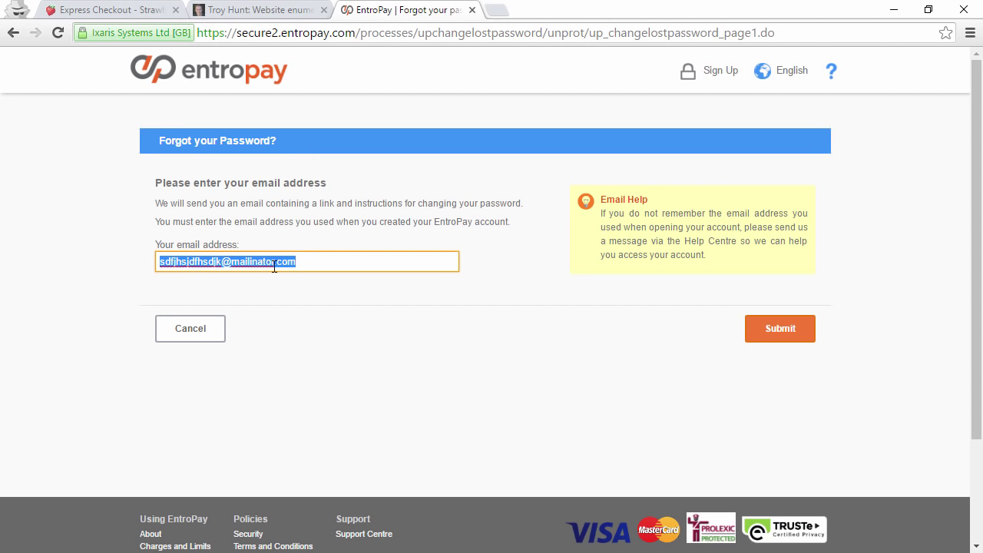
click(783, 330)
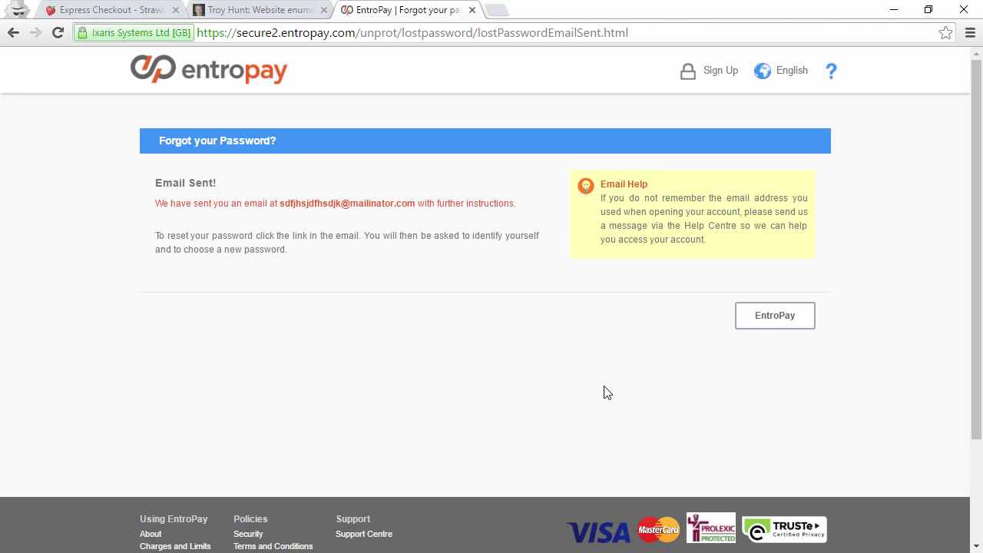
Open mailinator.com in a new tab and load the throwaway address's inbox.
key(ctrl+t)
text(mail)
key(Return)
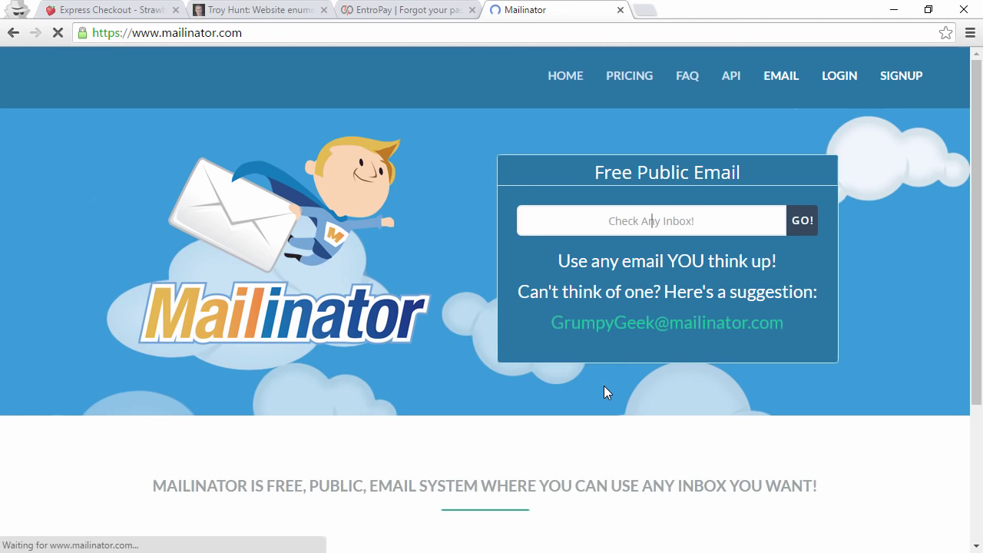
click(639, 219)
key(Return)
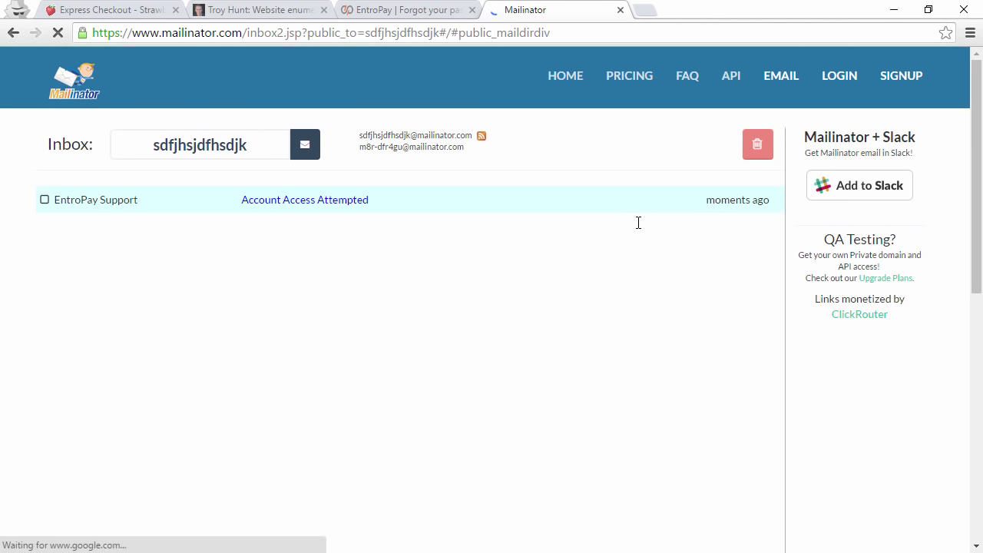
Open the EntroPay Support email, highlight its 'not on our database' sentence, and return to EntroPay.
click(469, 203)
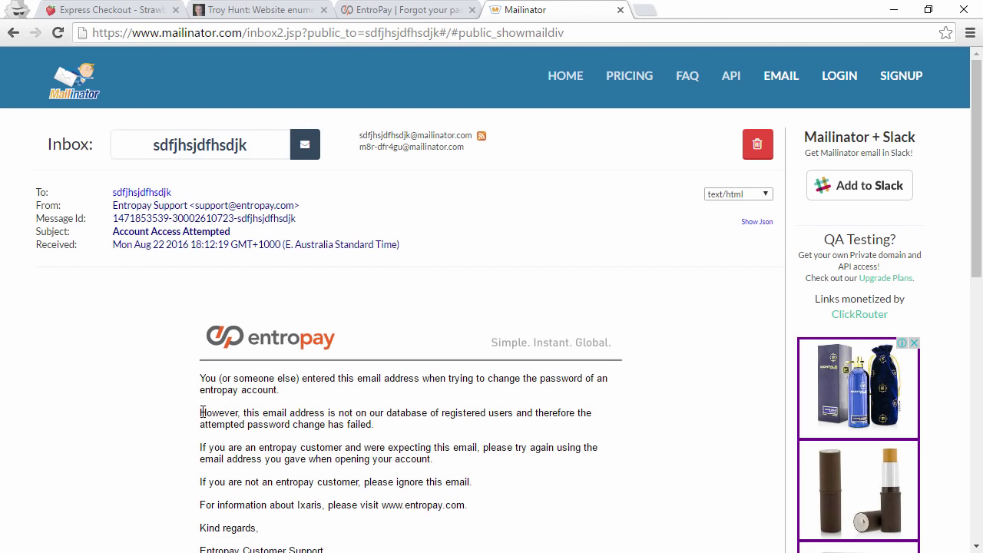
drag(200, 413, 384, 423)
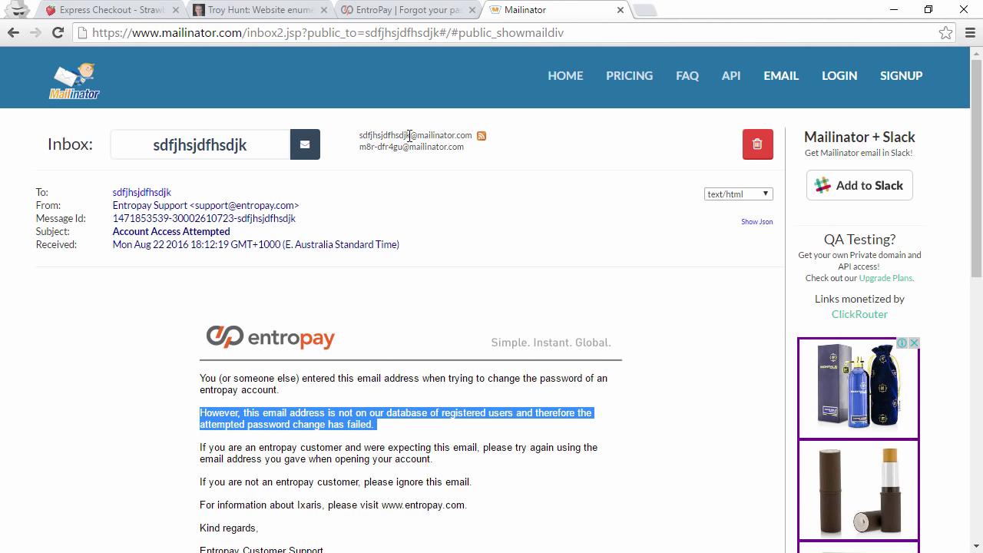
click(403, 10)
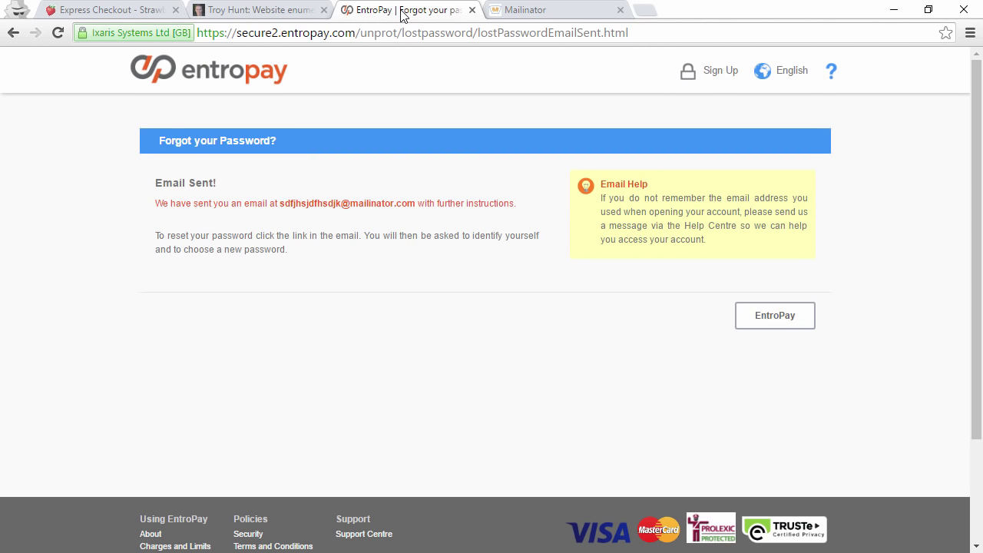
Switch back to the Mailinator tab showing EntroPay Support's Account Access Attempted email.
click(584, 8)
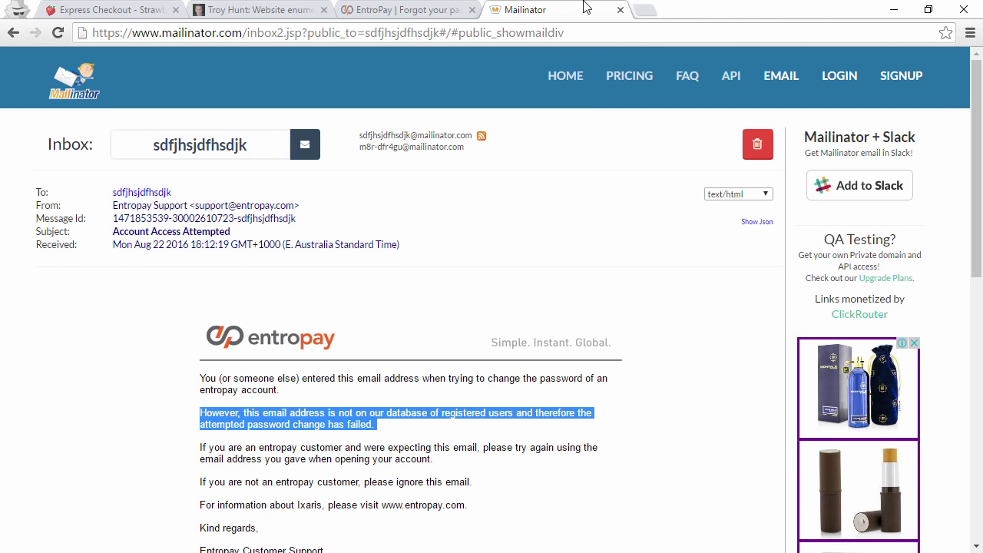
Switch to the EntroPay tab showing the empty Forgot your Password form.
click(380, 8)
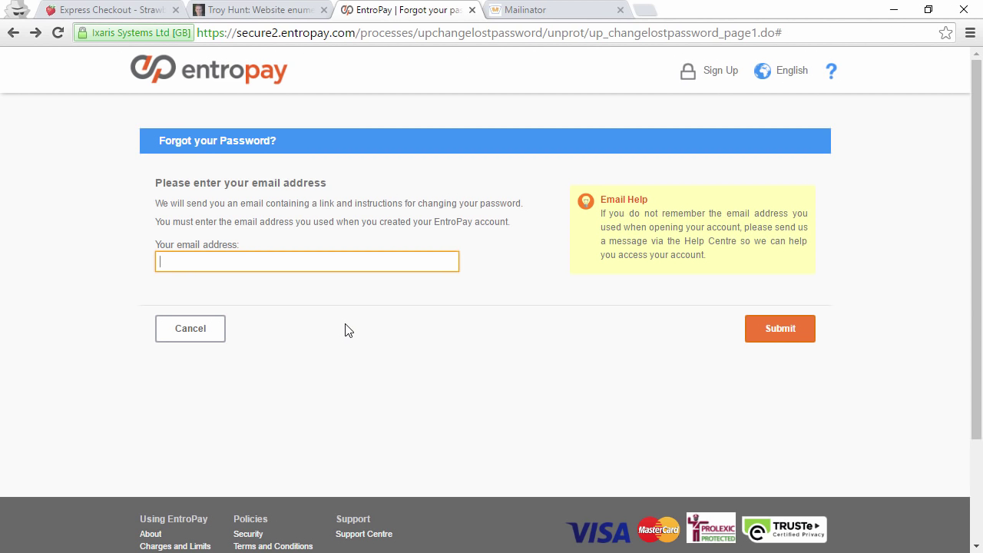
Load haveibeenpwned.com in a new tab and open its Notify me sign-up form.
key(ctrl+t)
text(haveibeenpwned.com)
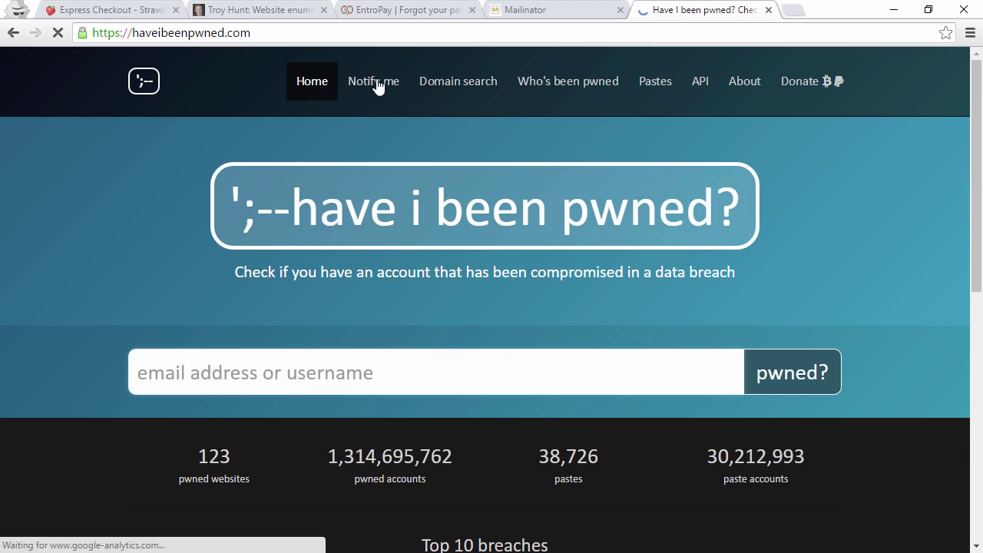
click(378, 82)
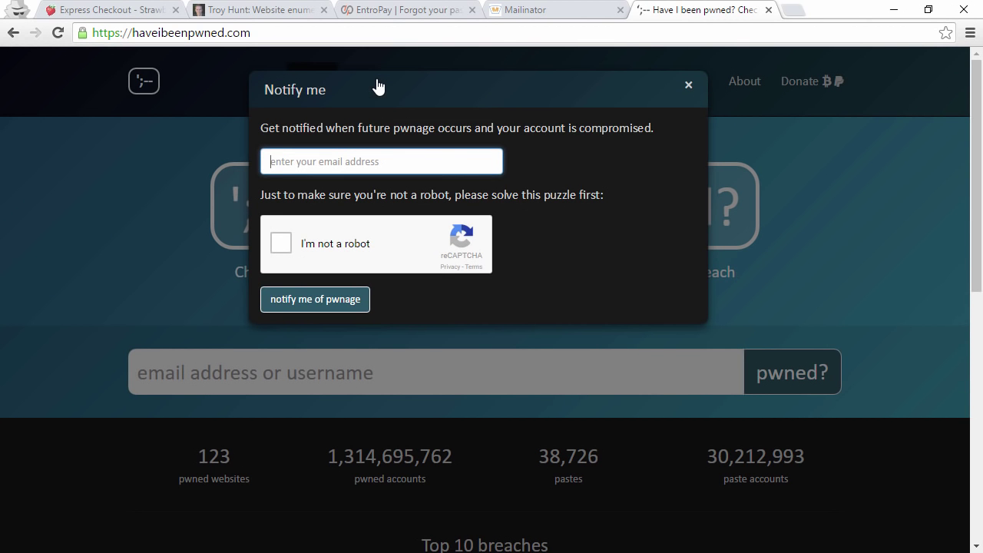
Pass the reCAPTCHA by selecting the four bicycle tiles, then return to the EntroPay tab.
click(281, 244)
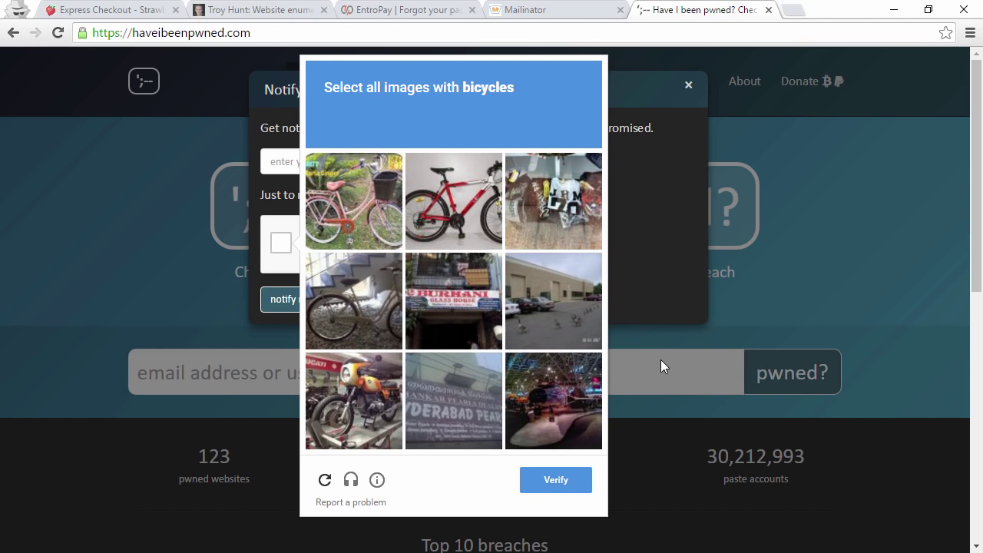
click(381, 207)
click(447, 201)
click(361, 318)
click(361, 400)
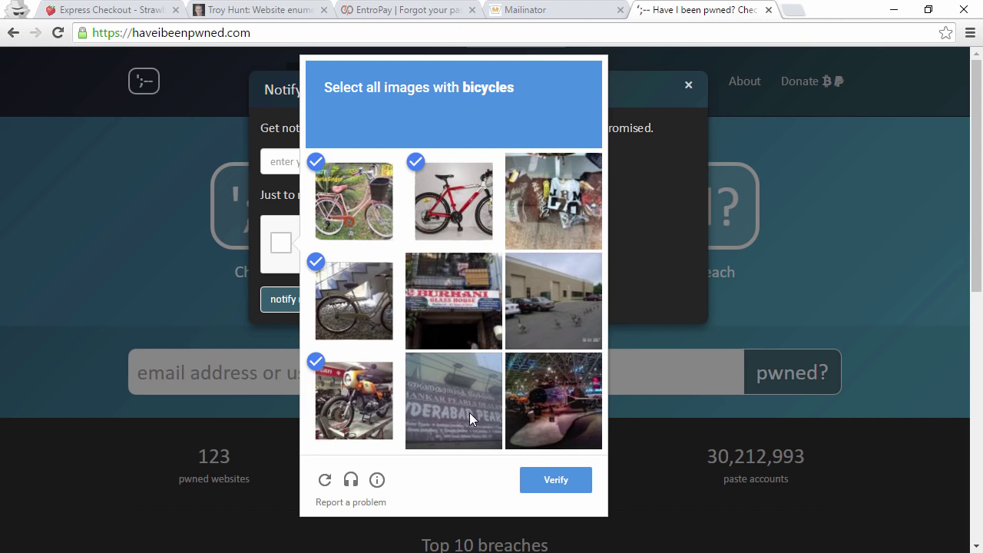
click(540, 480)
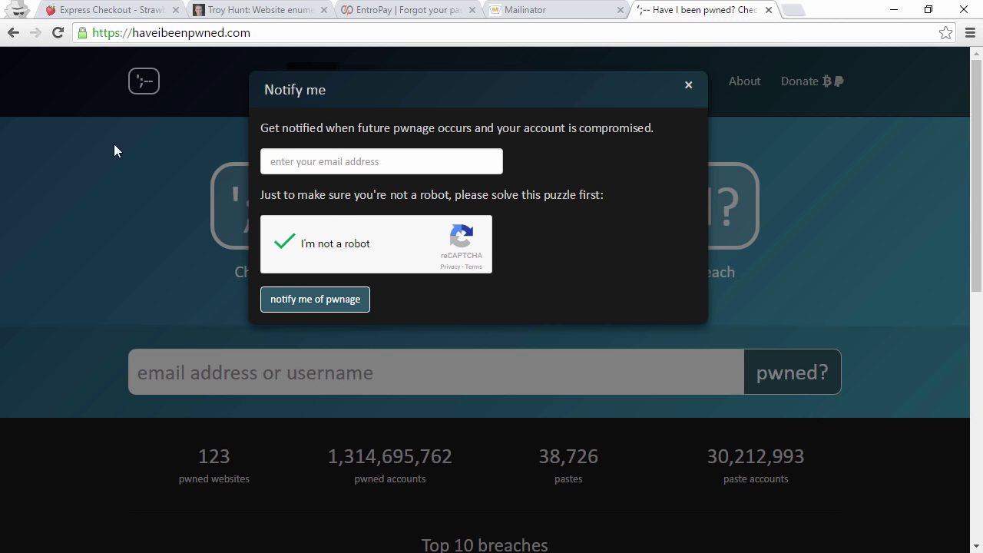
click(374, 12)
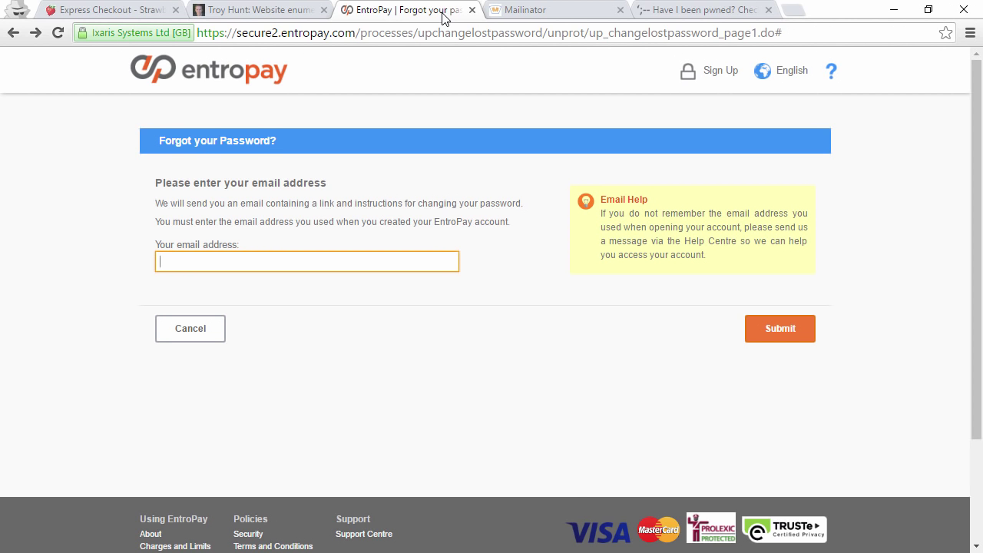
Switch to the Have I Been Pwned tab with the Notify me form and passed reCAPTCHA.
click(681, 12)
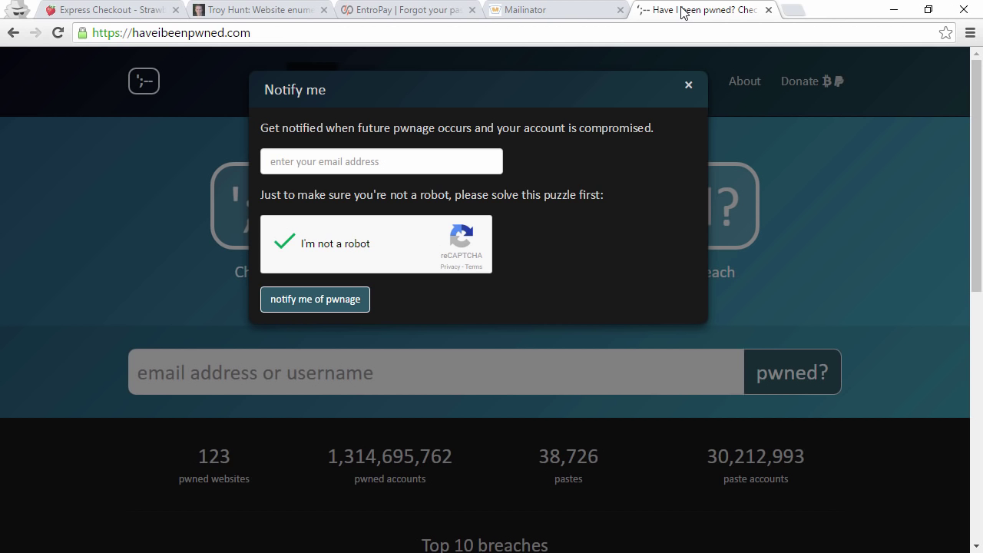
key(alt+Tab)
Close the Notify me form and go to the site's UserVoice feedback forum via About.
click(940, 251)
click(730, 94)
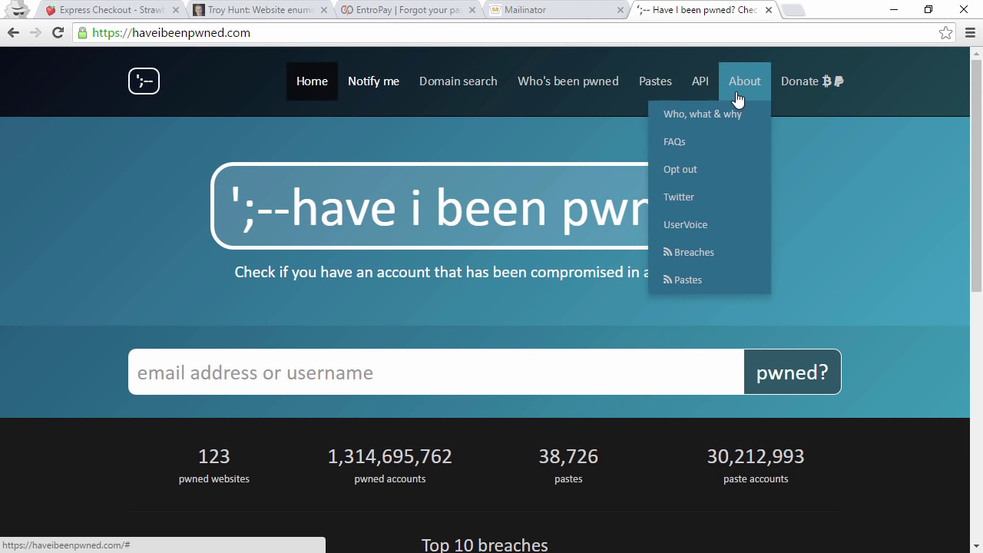
click(690, 225)
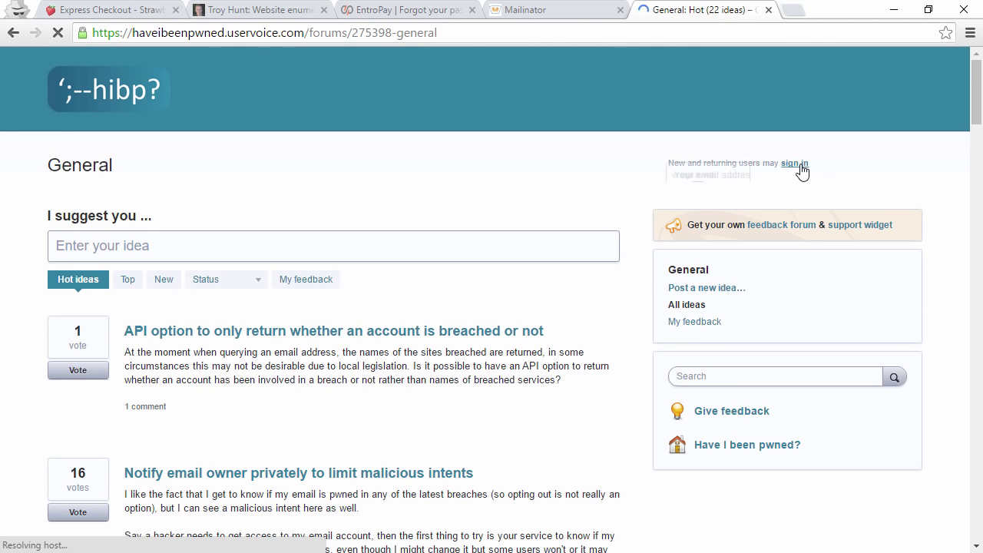
Enter a made-up email address in UserVoice's sign-in form and move to the name field.
click(799, 165)
text(sdfsdfds@awdasd.com)
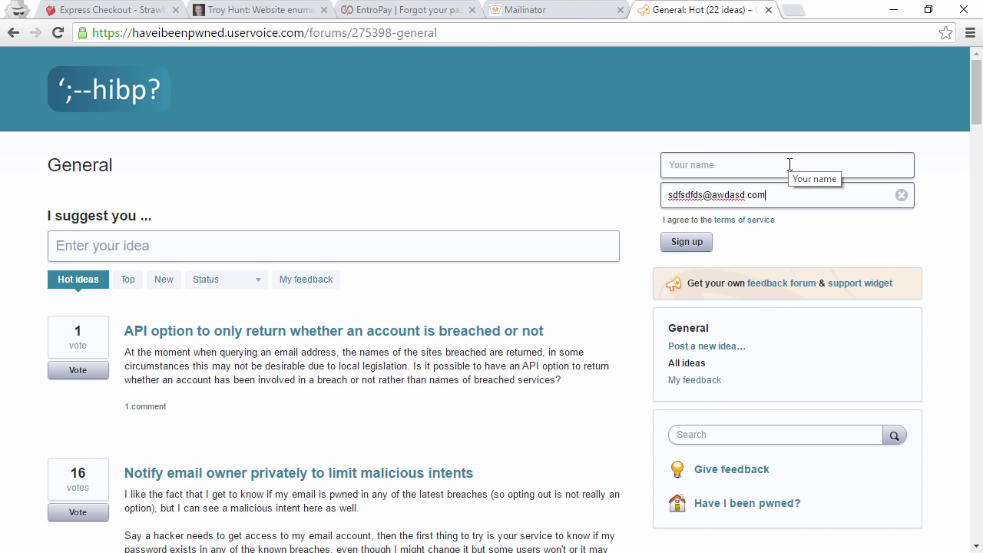
click(760, 166)
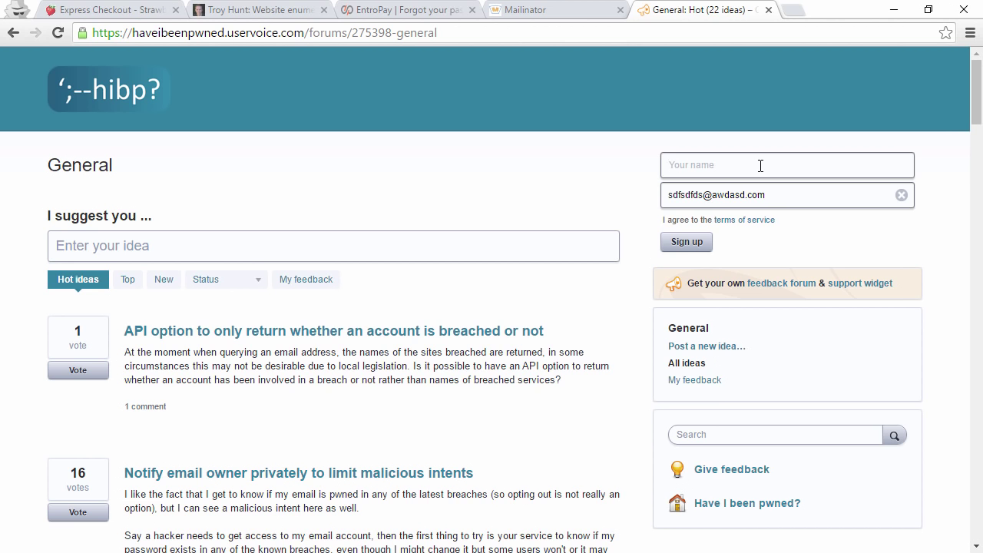
With DevTools' Network panel open, edit the email and view the users lookup's empty {} response.
key(F12)
click(268, 176)
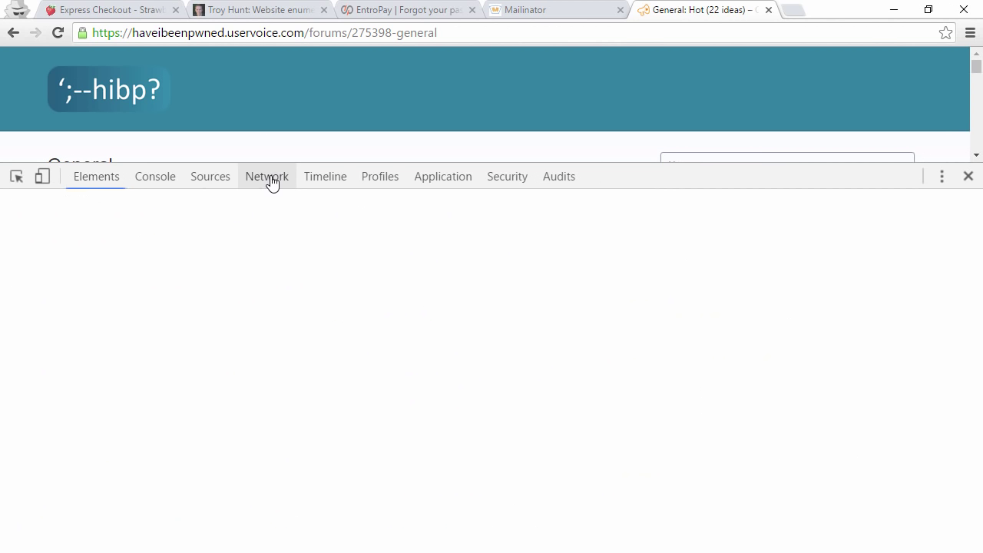
scroll(691, 103, down, 1)
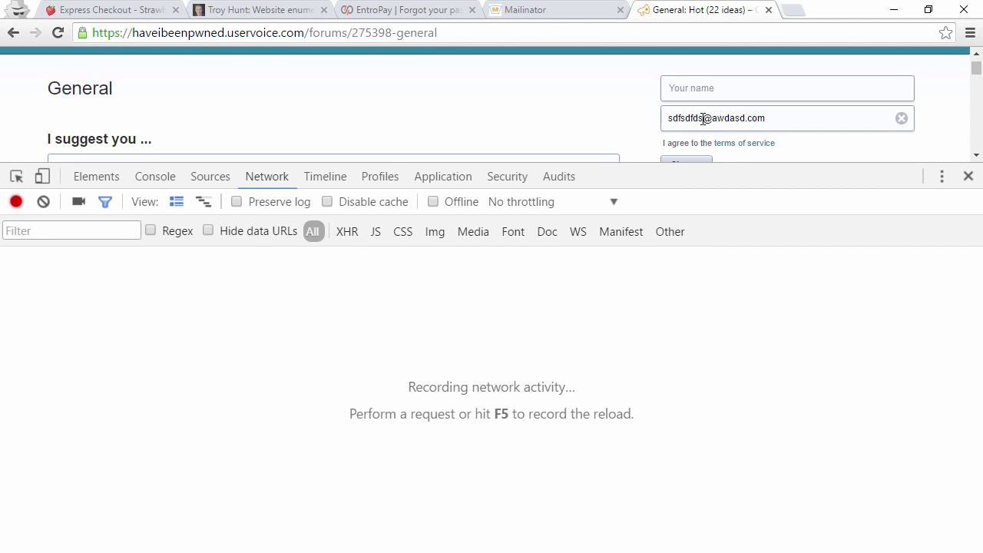
click(704, 119)
text(hjh)
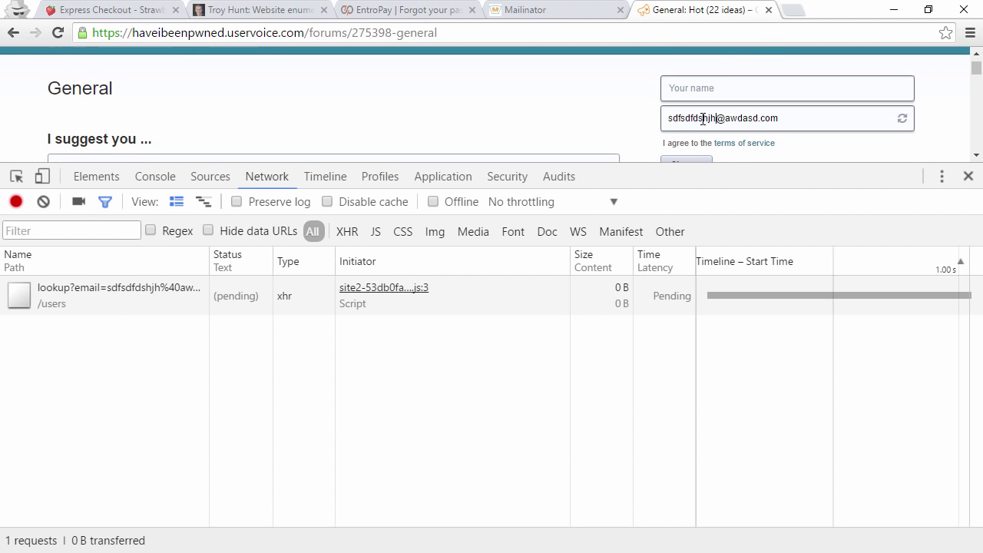
click(133, 292)
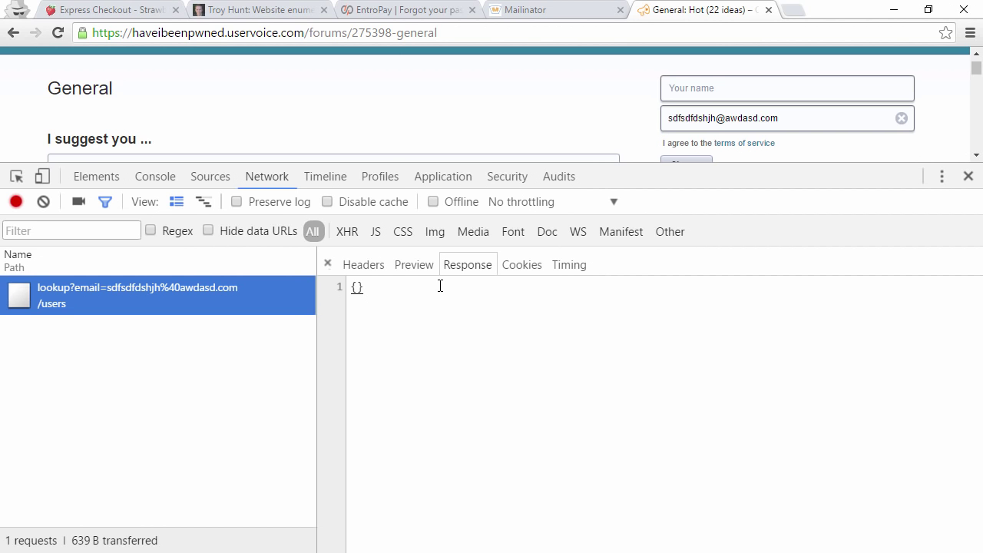
Close DevTools with F12 so the UserVoice forum fills the window.
key(F12)
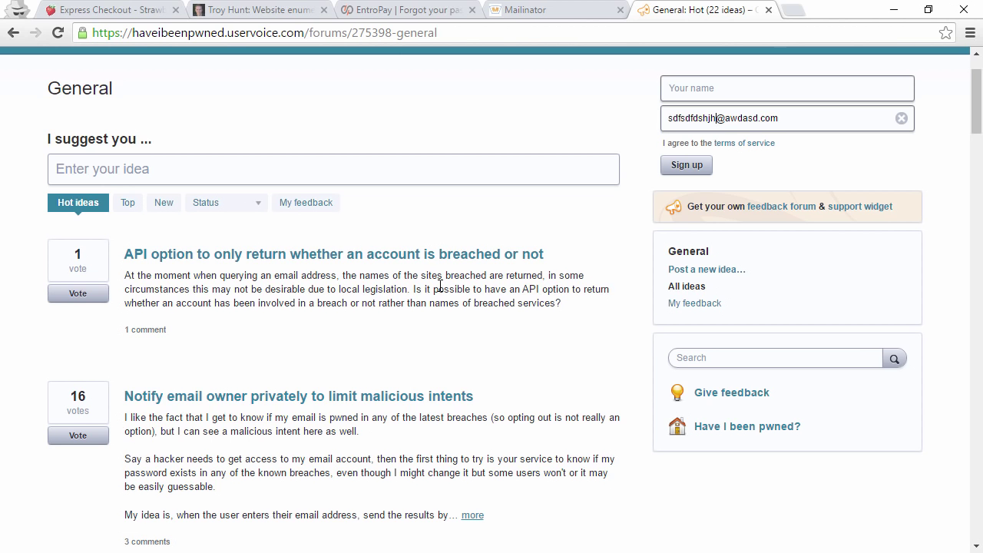
Load ashleymadison.com in a new incognito tab, fixing the mistyped 'ahs' address entry.
key(ctrl+t)
text(ahs)
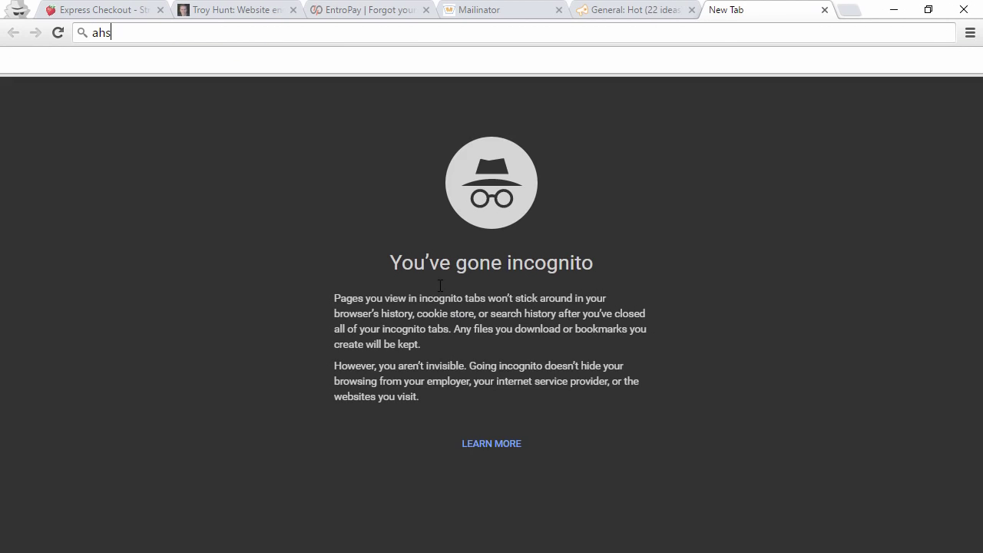
key(BackSpace)
key(BackSpace)
text(shleymadison.com)
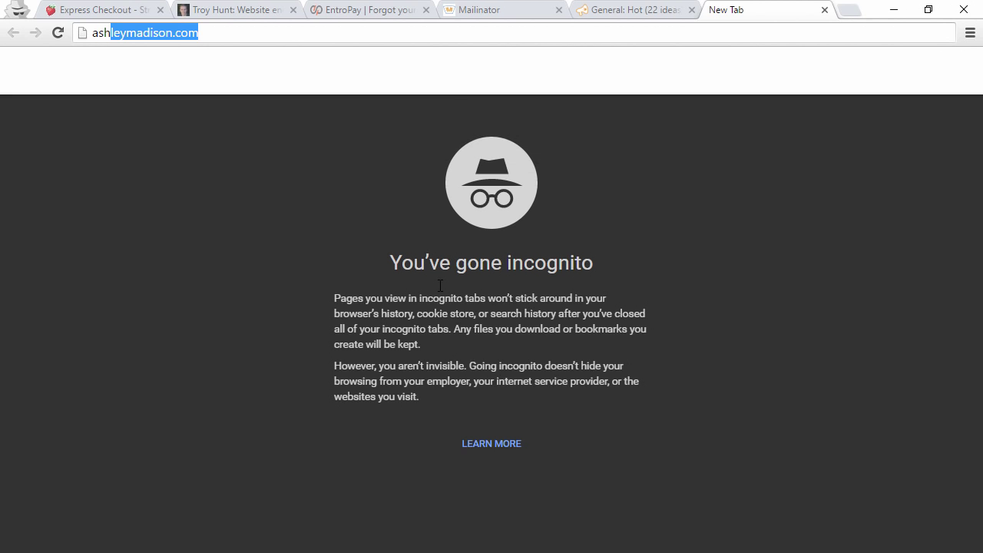
key(Return)
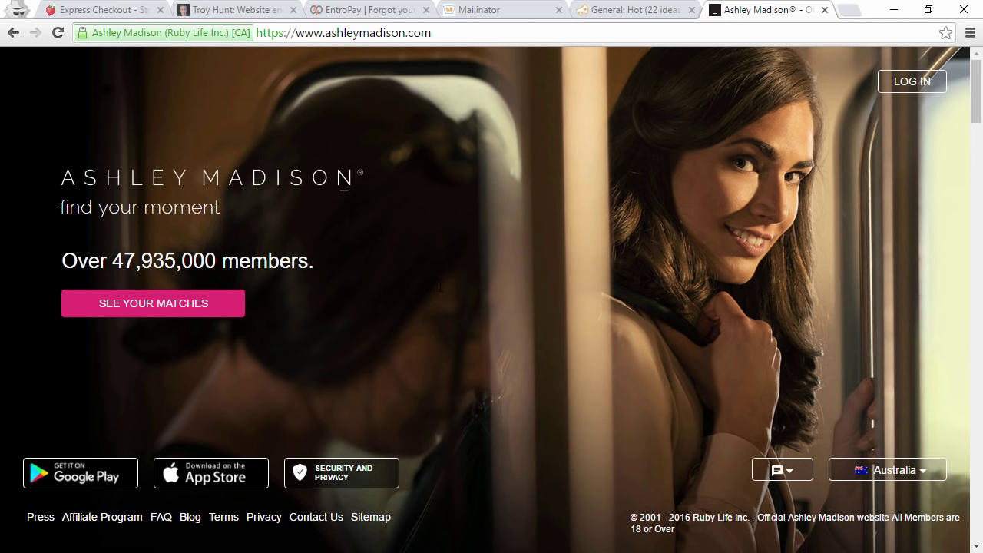
Open the Ashley Madison member Log in dialog from the home page.
click(907, 79)
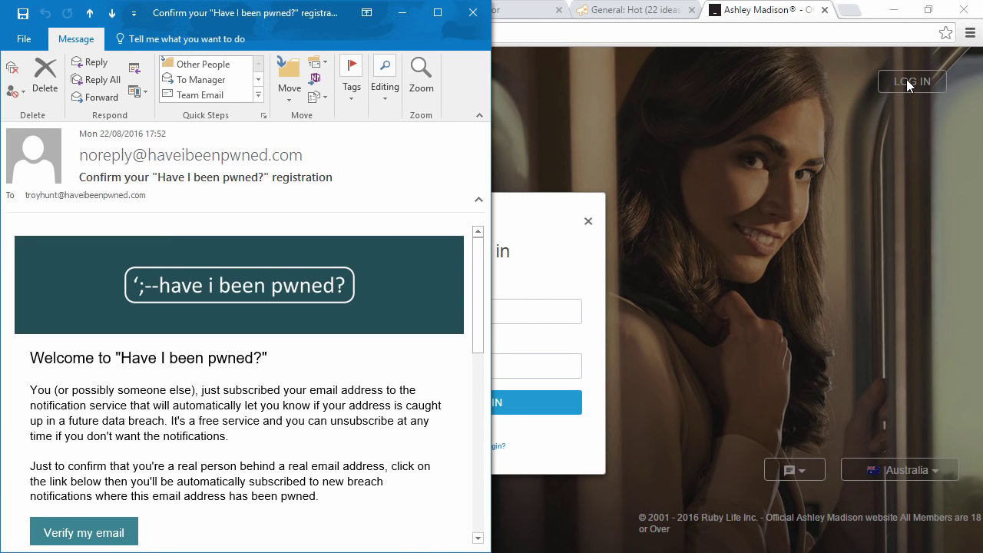
Maximize the 'Confirm your Have I been pwned? registration' email window.
key(super+Up)
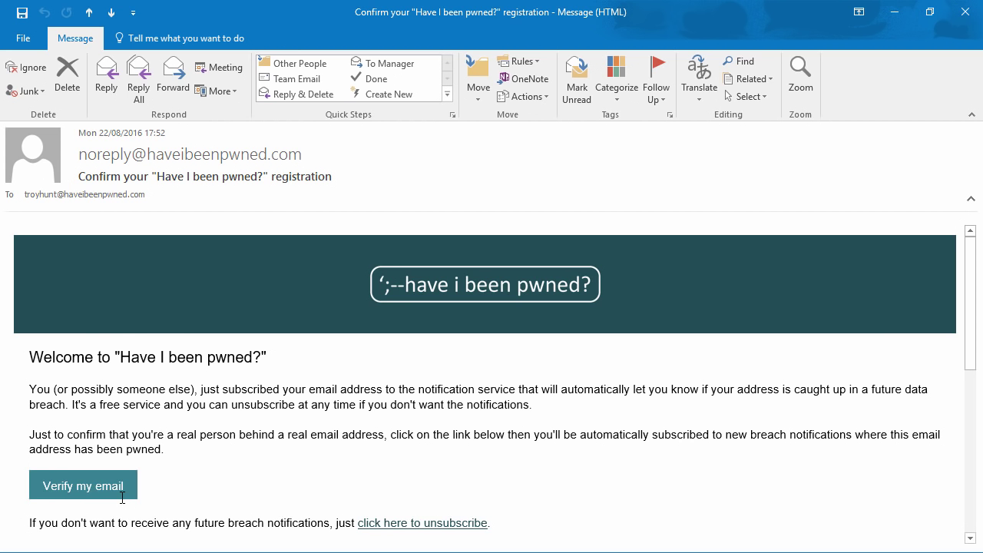
Scroll to the email footer and highlight the line about the originating IP address.
scroll(122, 498, down, 10)
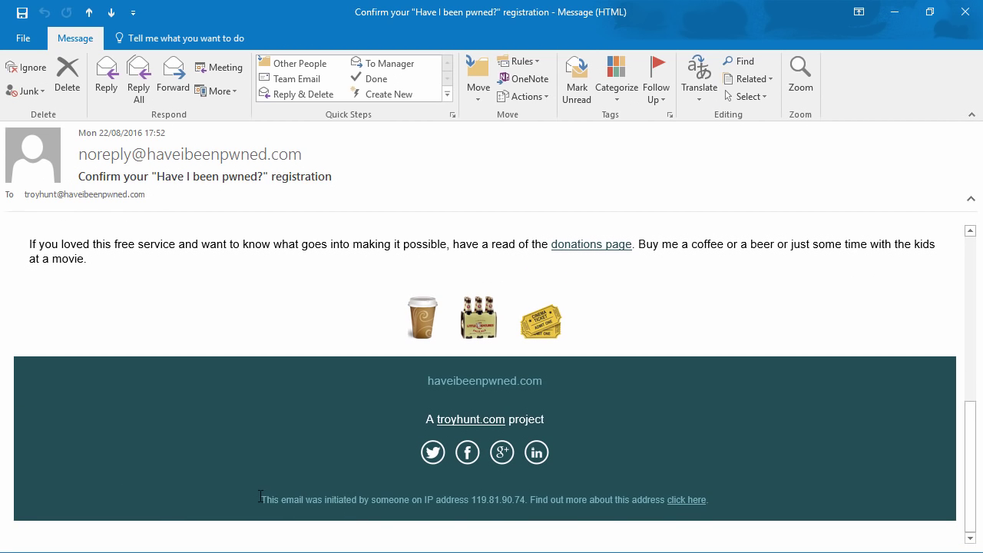
drag(261, 499, 465, 502)
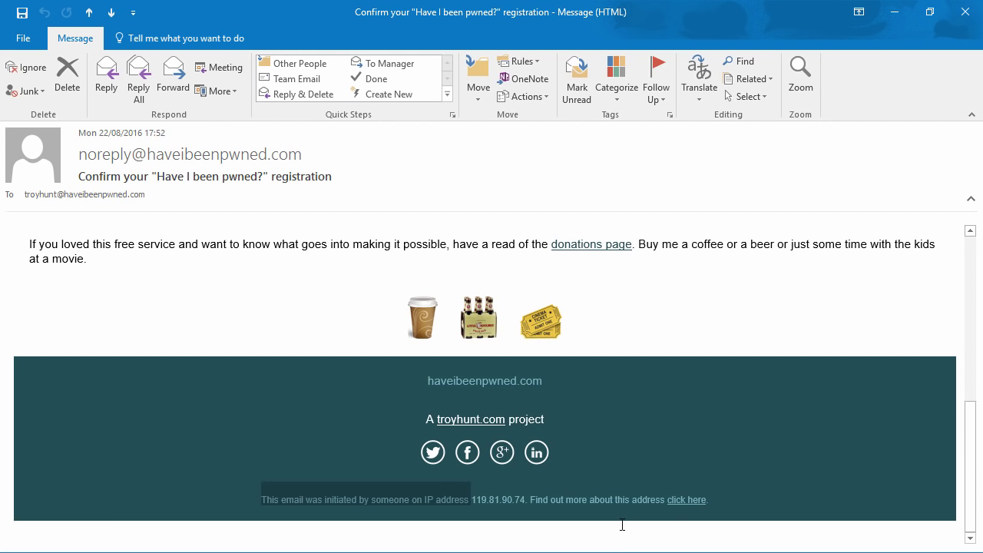
Follow the footer's 'click here' link to the myip.ms WHOIS page for 119.81.90.74.
click(680, 503)
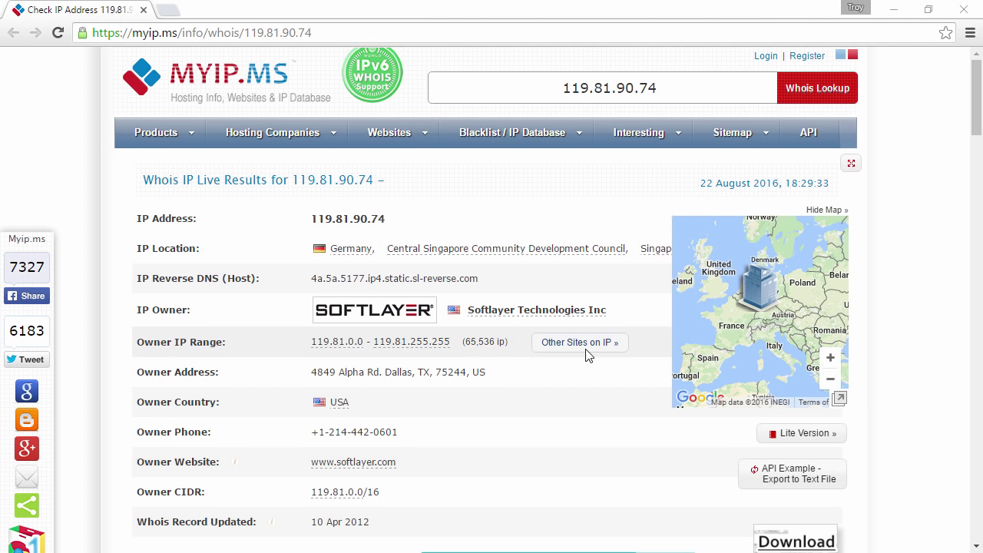
Switch from Chrome back to the Outlook confirmation email showing IP 119.81.90.74.
key(alt+Tab)
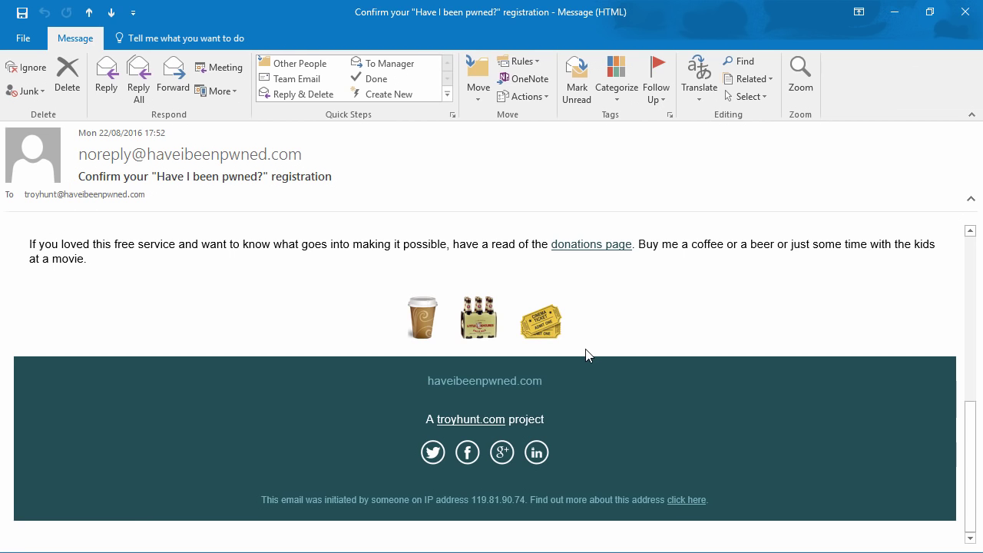